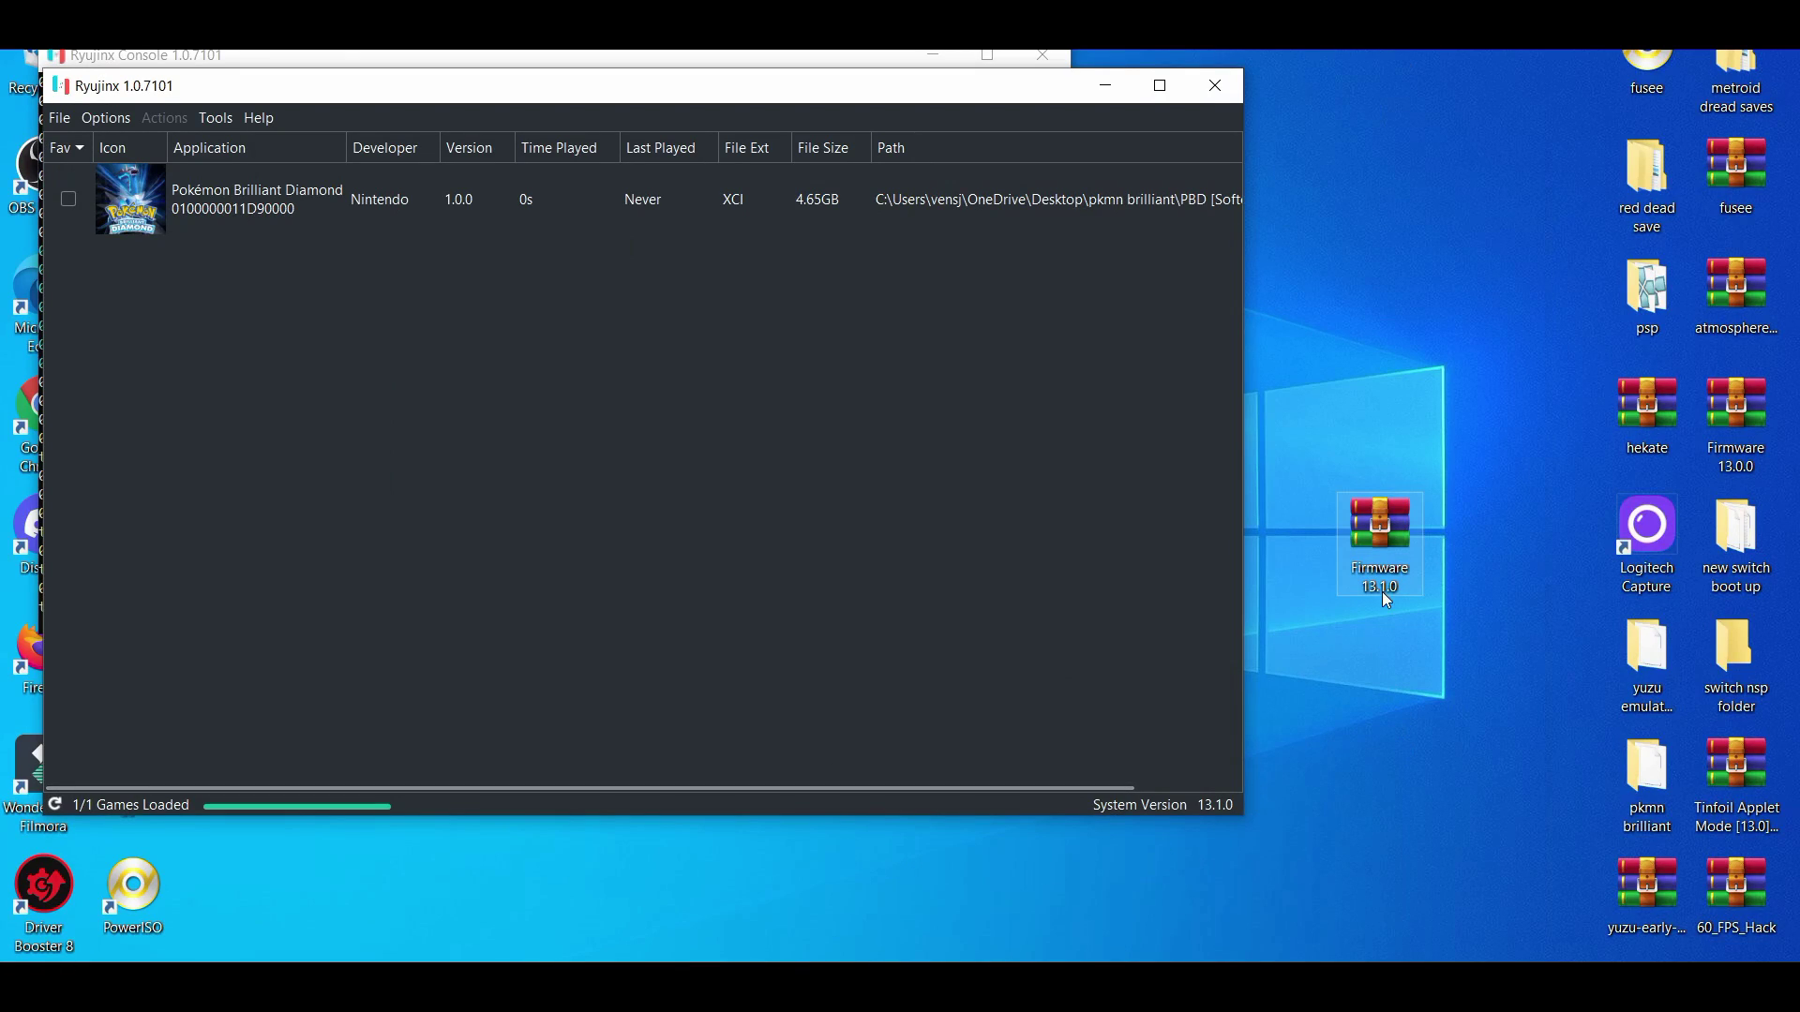
# Step: Move the Firmware 13.1.0 archive icon to the bottom-right of the desktop, beside the pkmn brilliant folder
pyautogui.moveTo(1382, 572); pyautogui.dragTo(1572, 827)
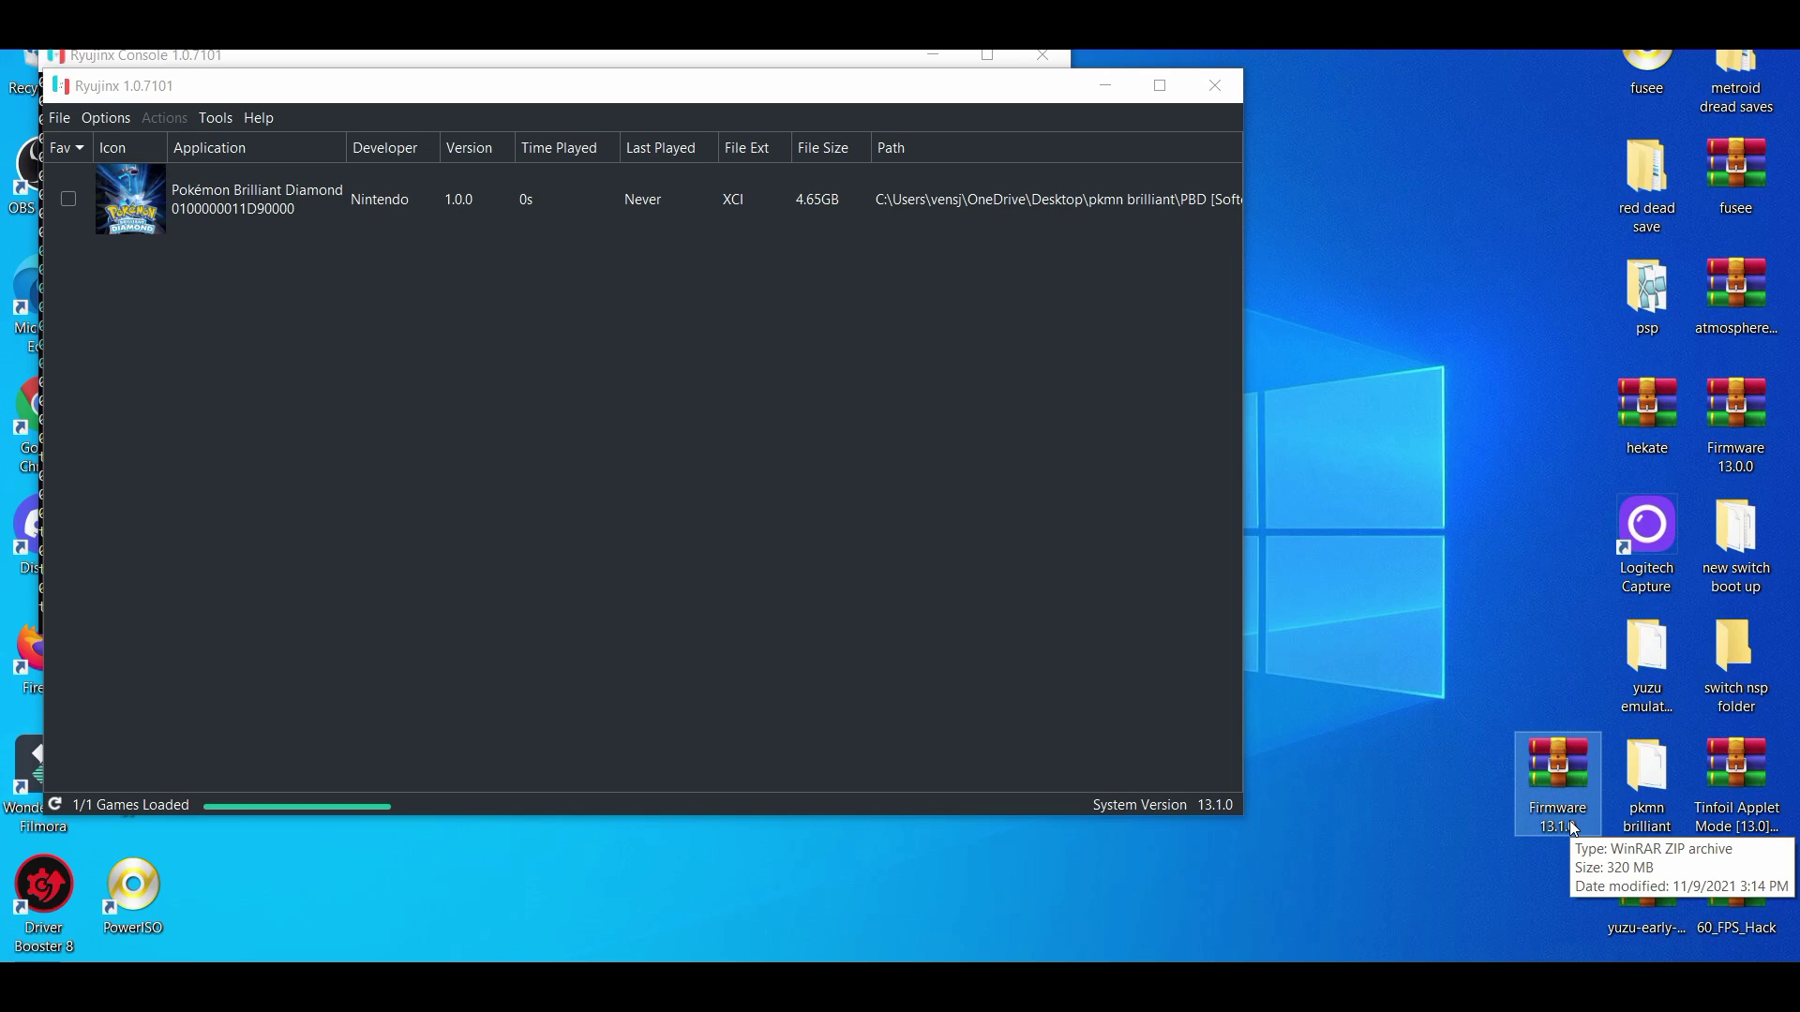
pyautogui.click(461, 173)
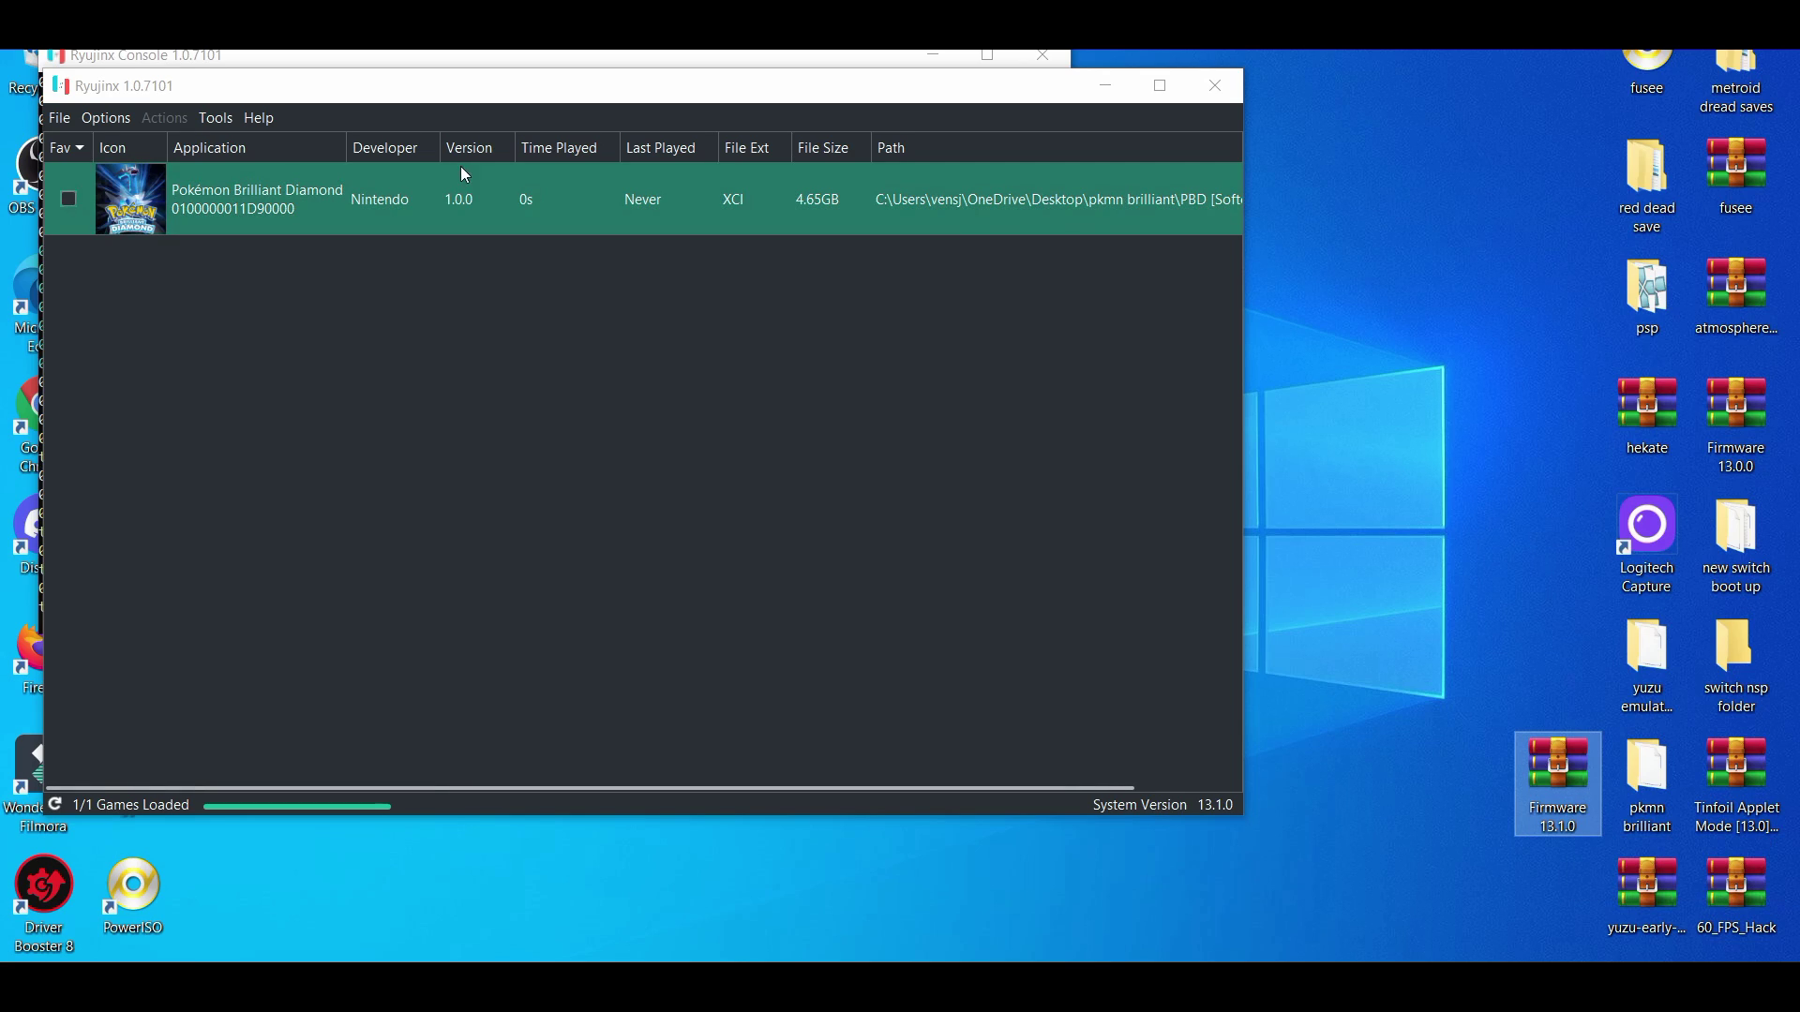
pyautogui.click(104, 117)
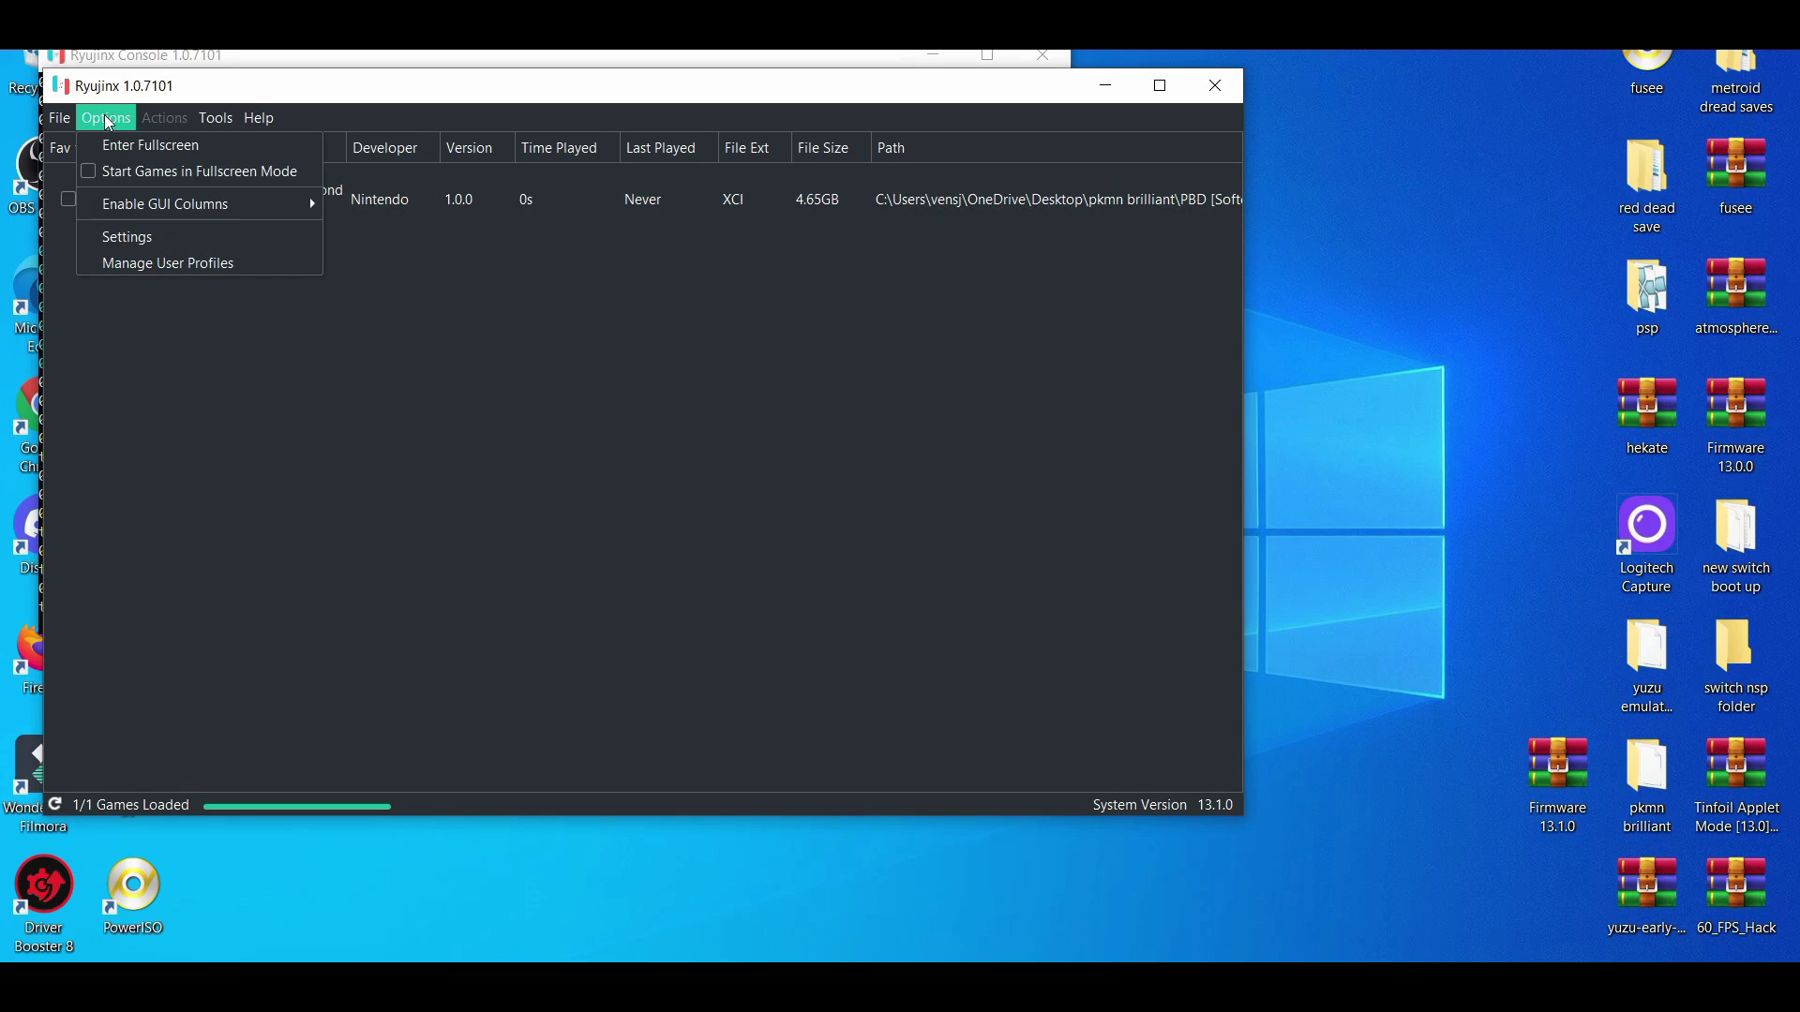
pyautogui.click(159, 236)
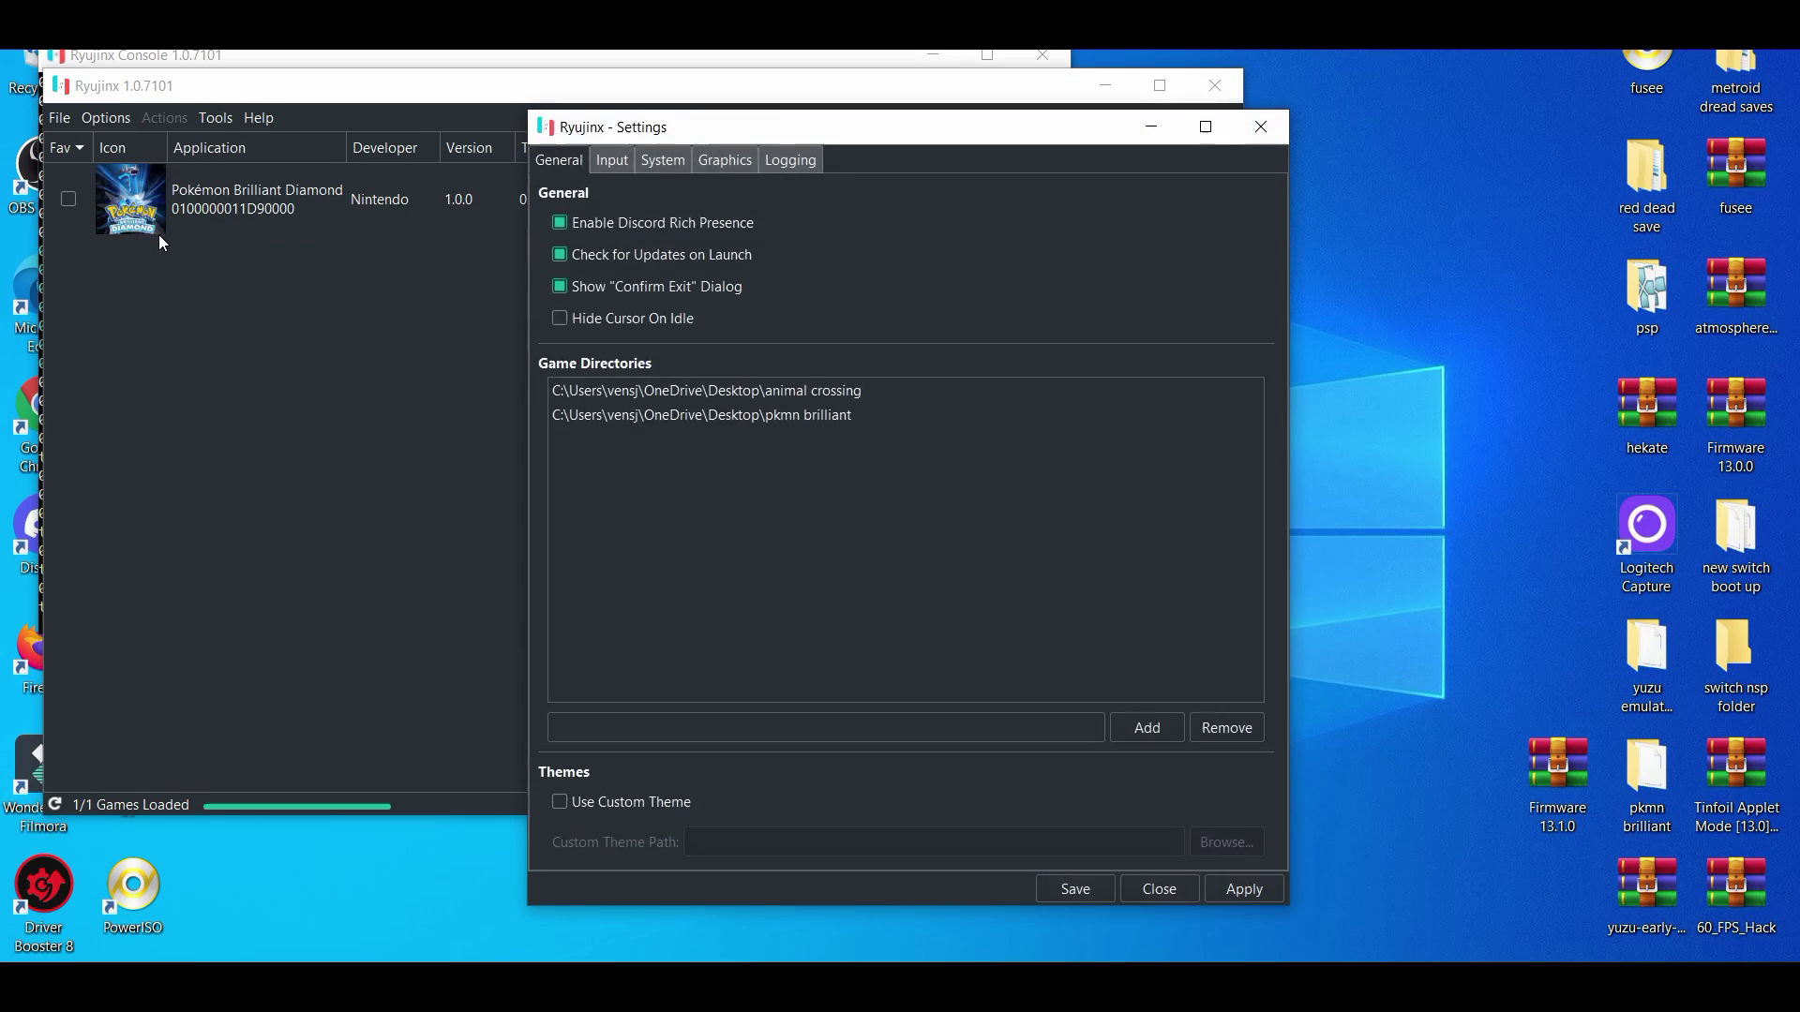
pyautogui.moveTo(852, 134); pyautogui.dragTo(718, 89)
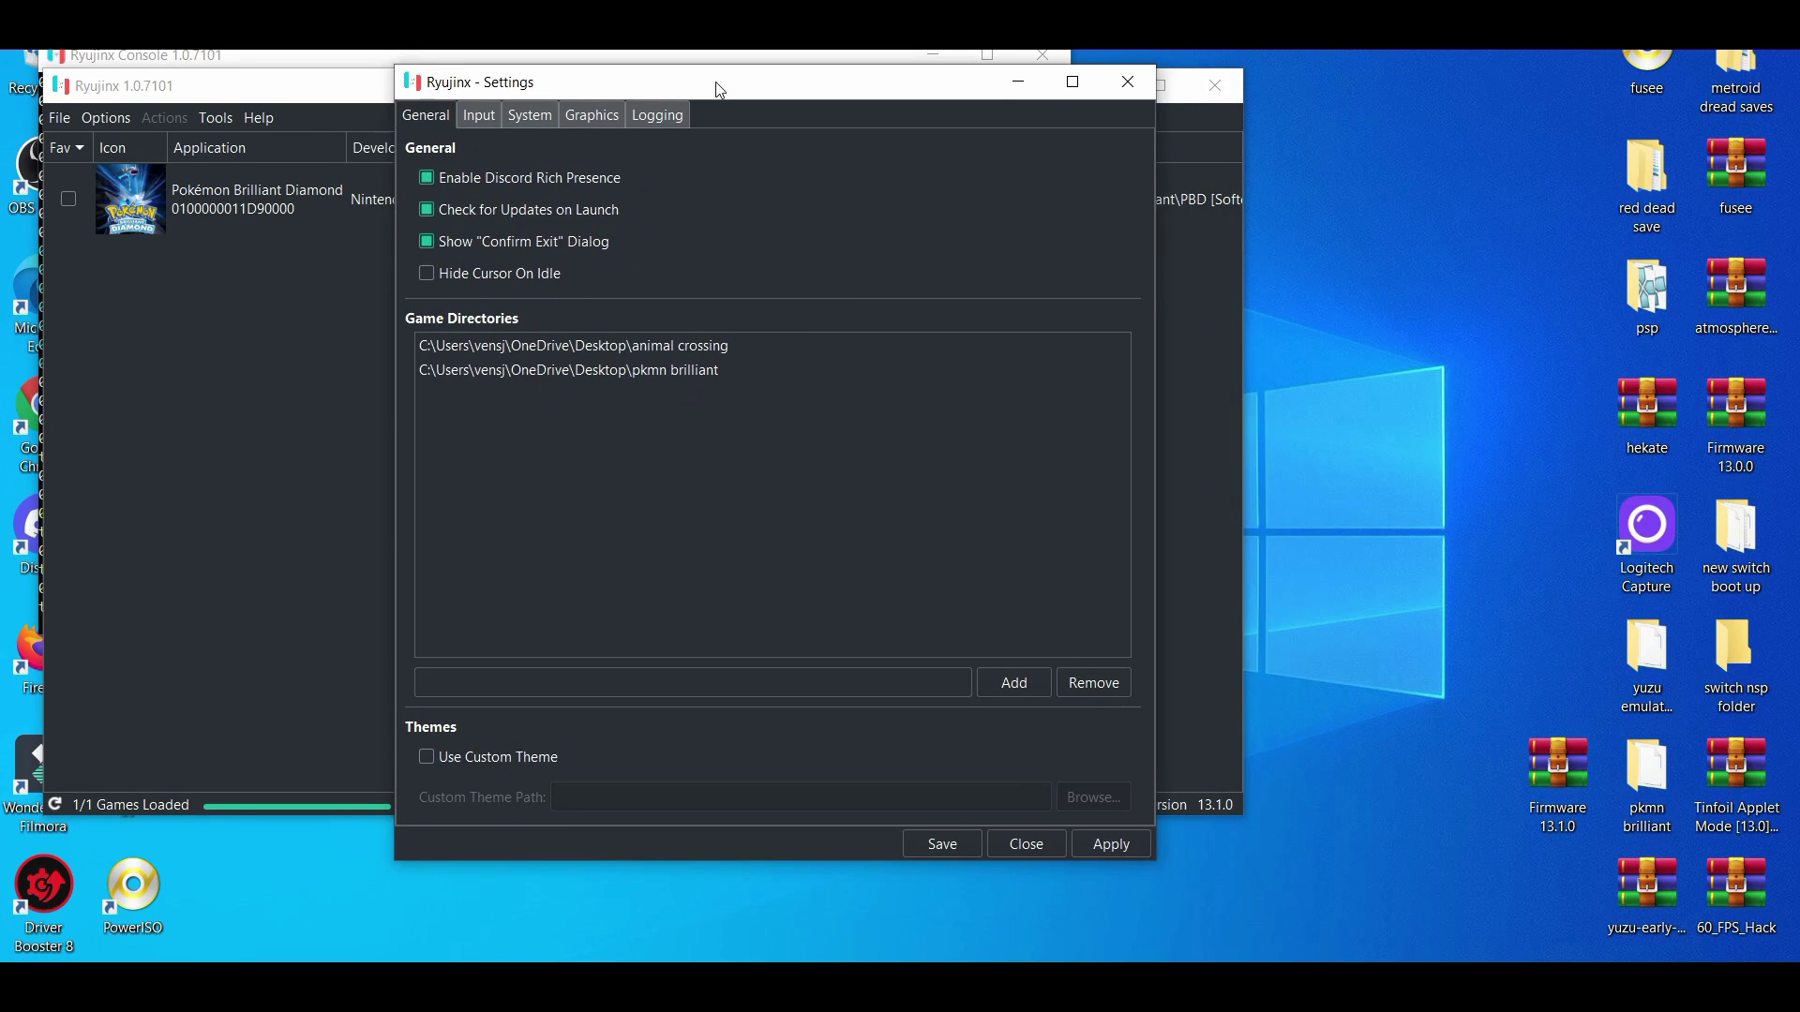
pyautogui.click(522, 117)
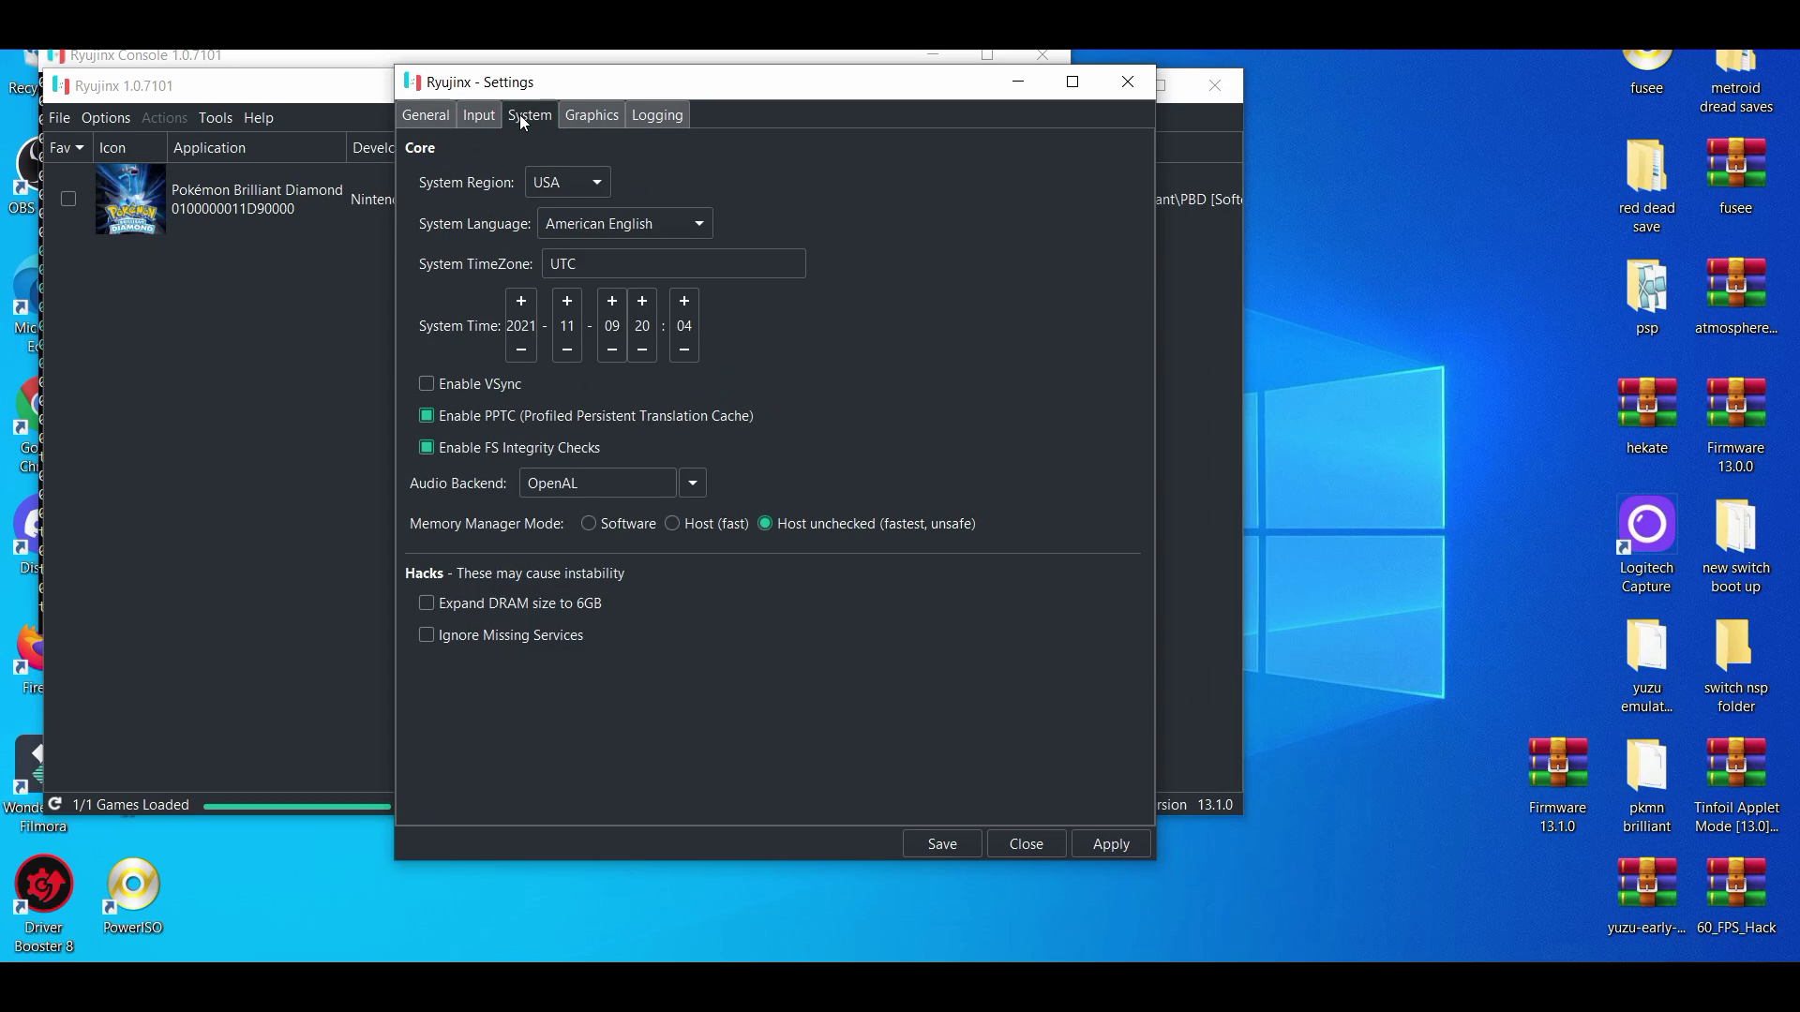
pyautogui.click(579, 116)
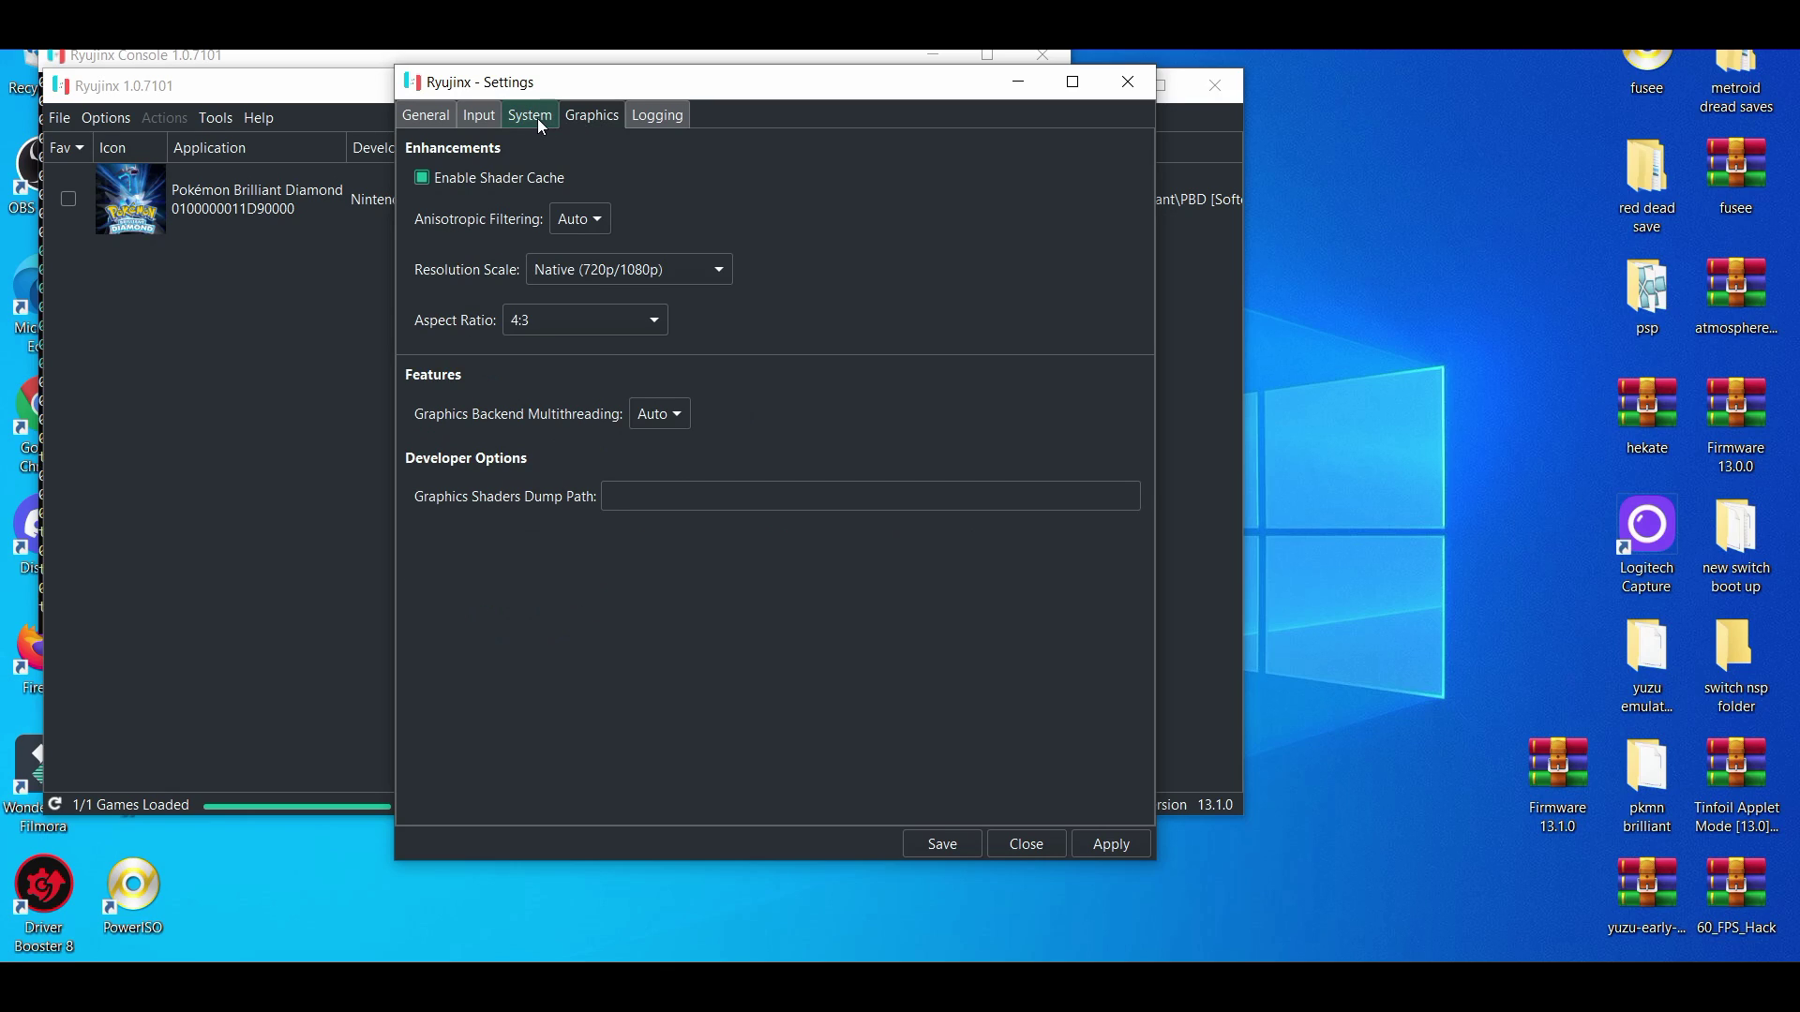
pyautogui.click(537, 118)
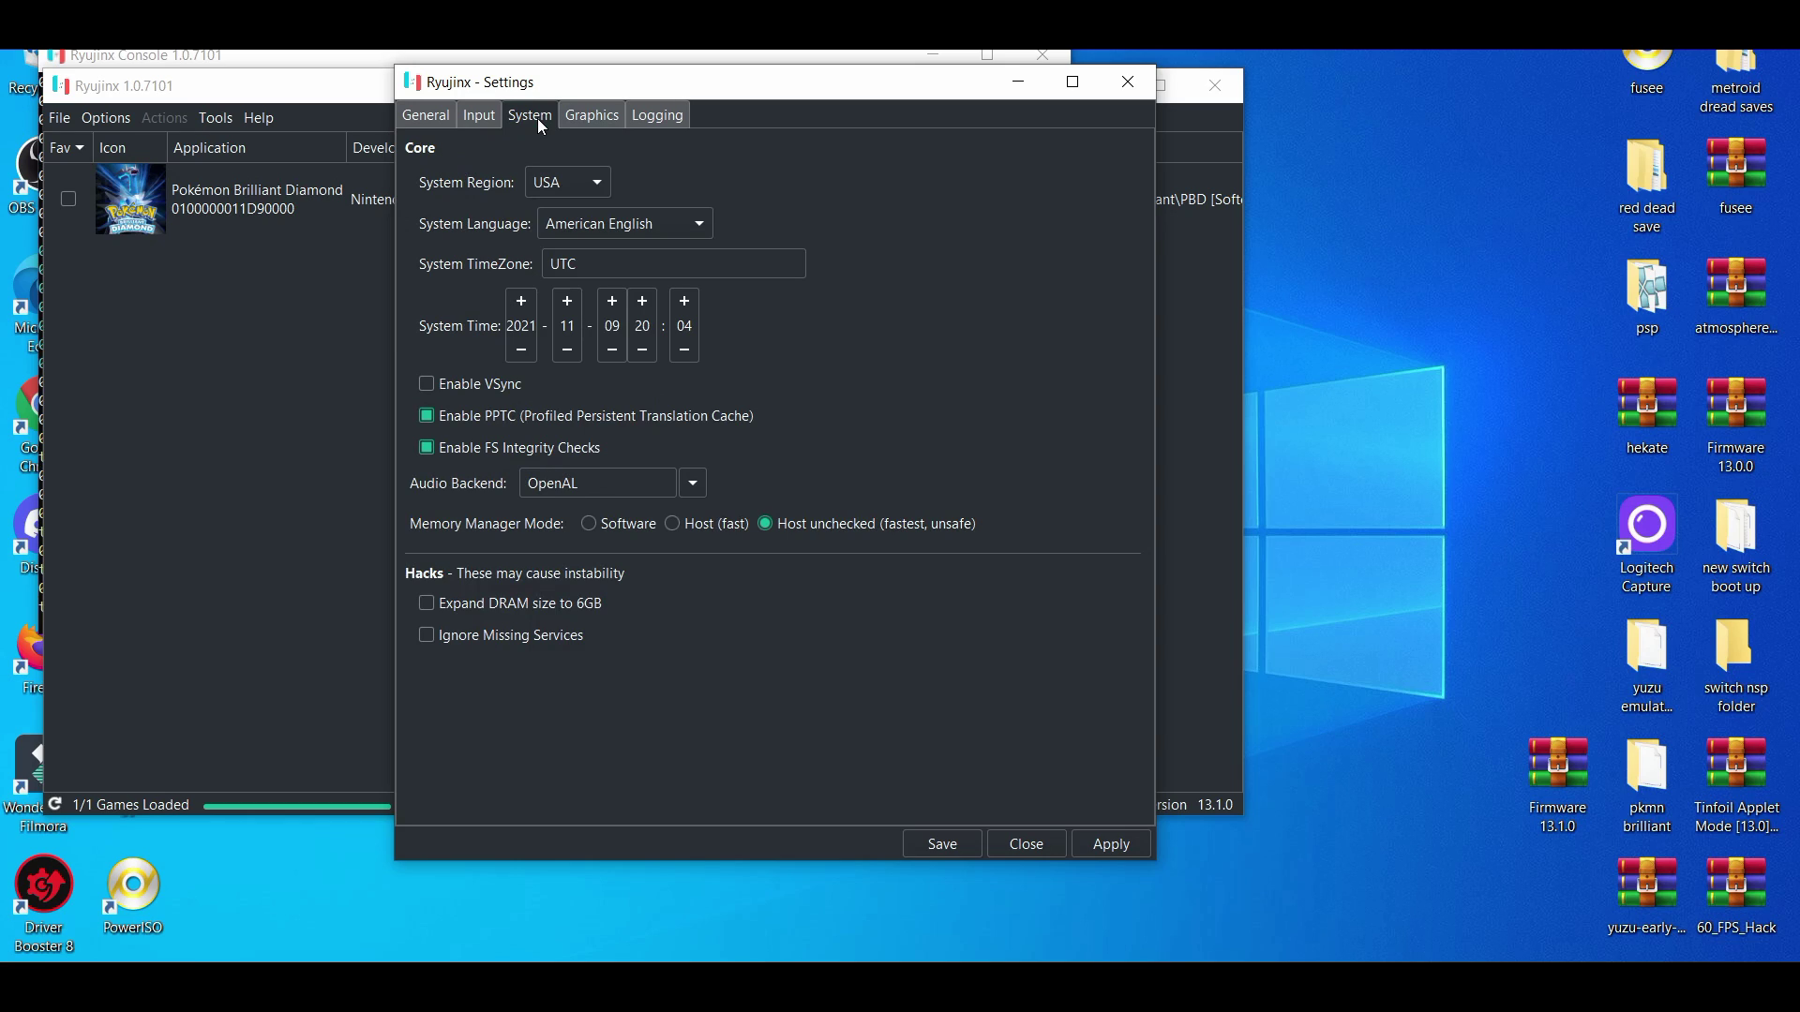
pyautogui.click(572, 116)
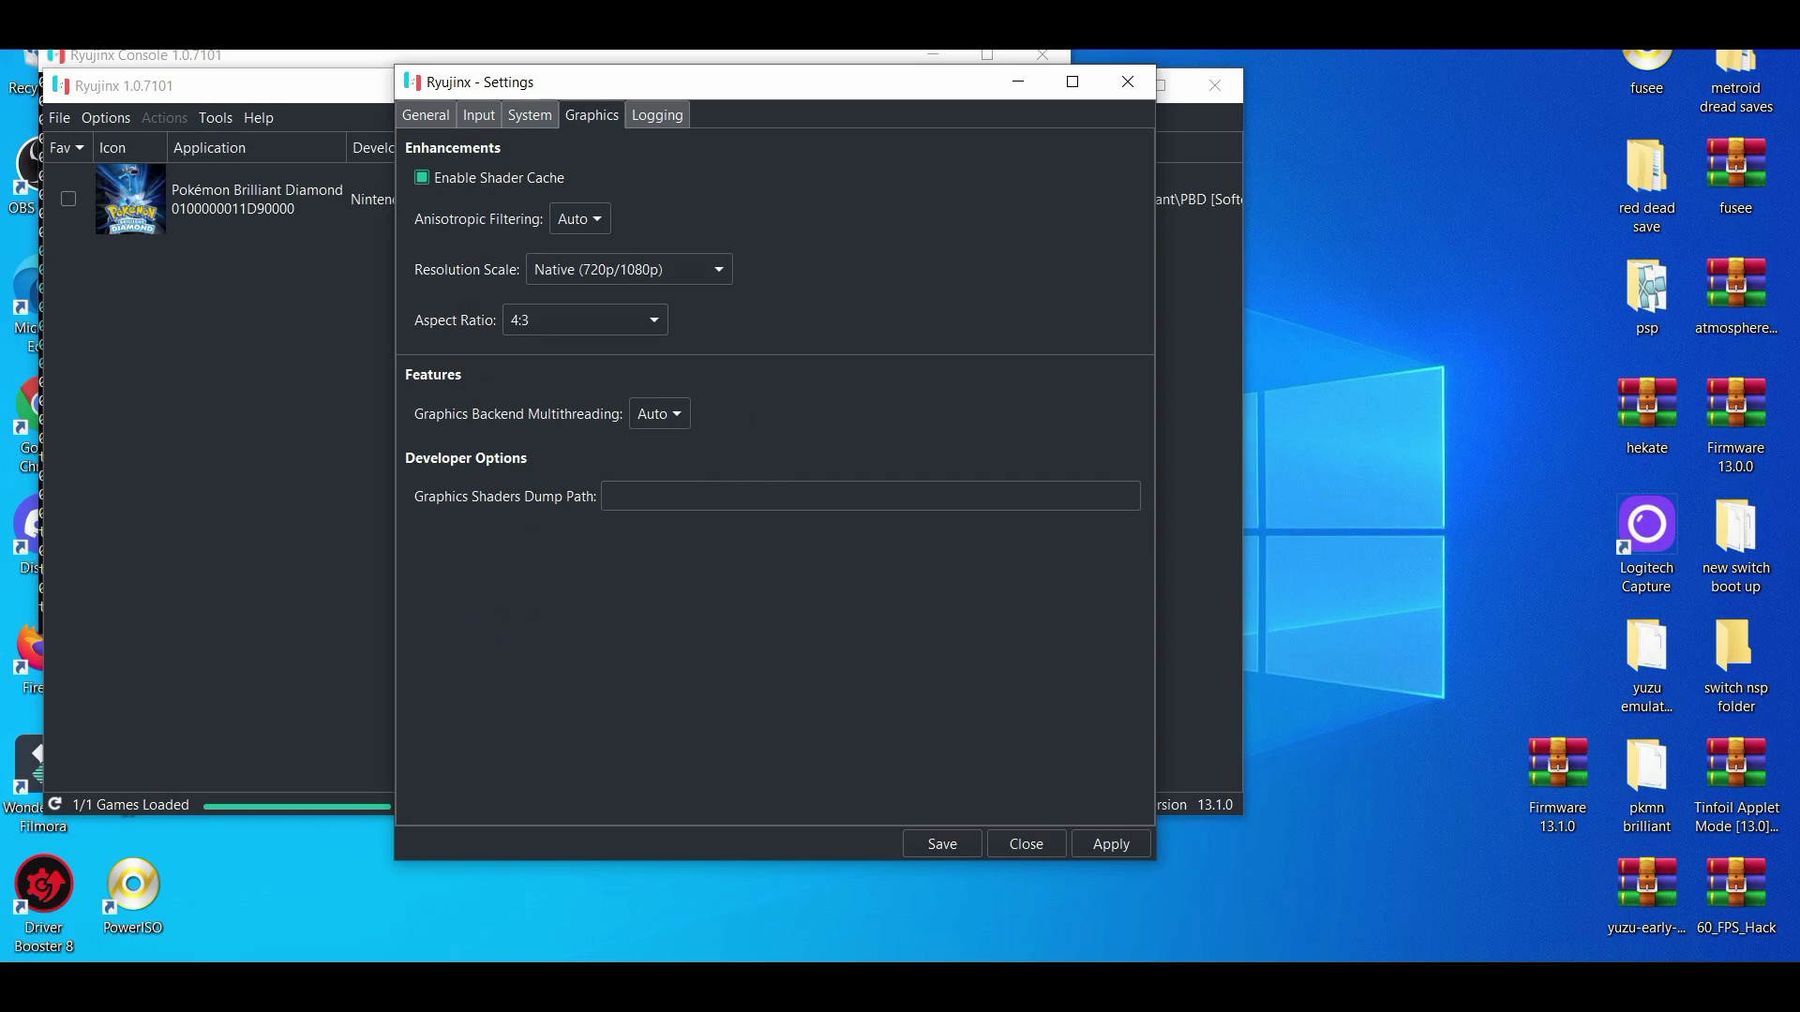
pyautogui.click(1131, 82)
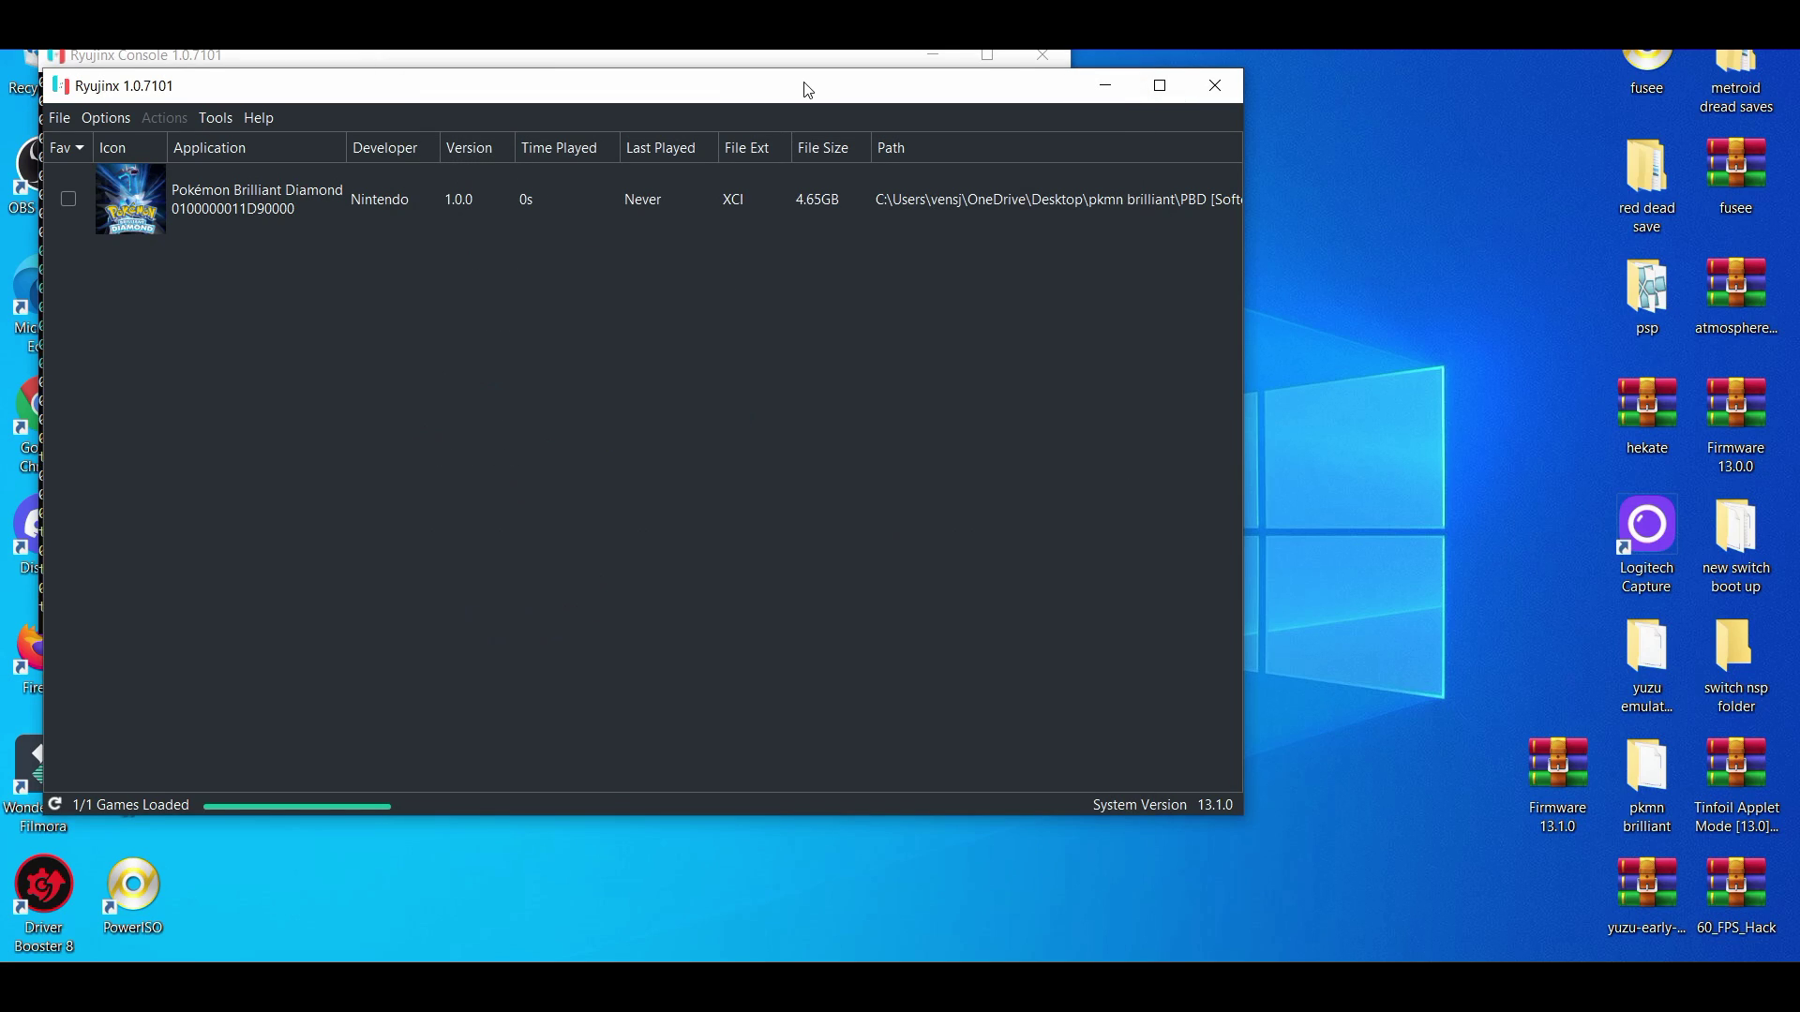
# Step: Open NVIDIA Control Panel from the desktop and keep the GeForce GTX 1050 as PhysX processor
pyautogui.moveTo(808, 89); pyautogui.dragTo(754, 87)
pyautogui.rightClick(1346, 464)
pyautogui.click(1417, 657)
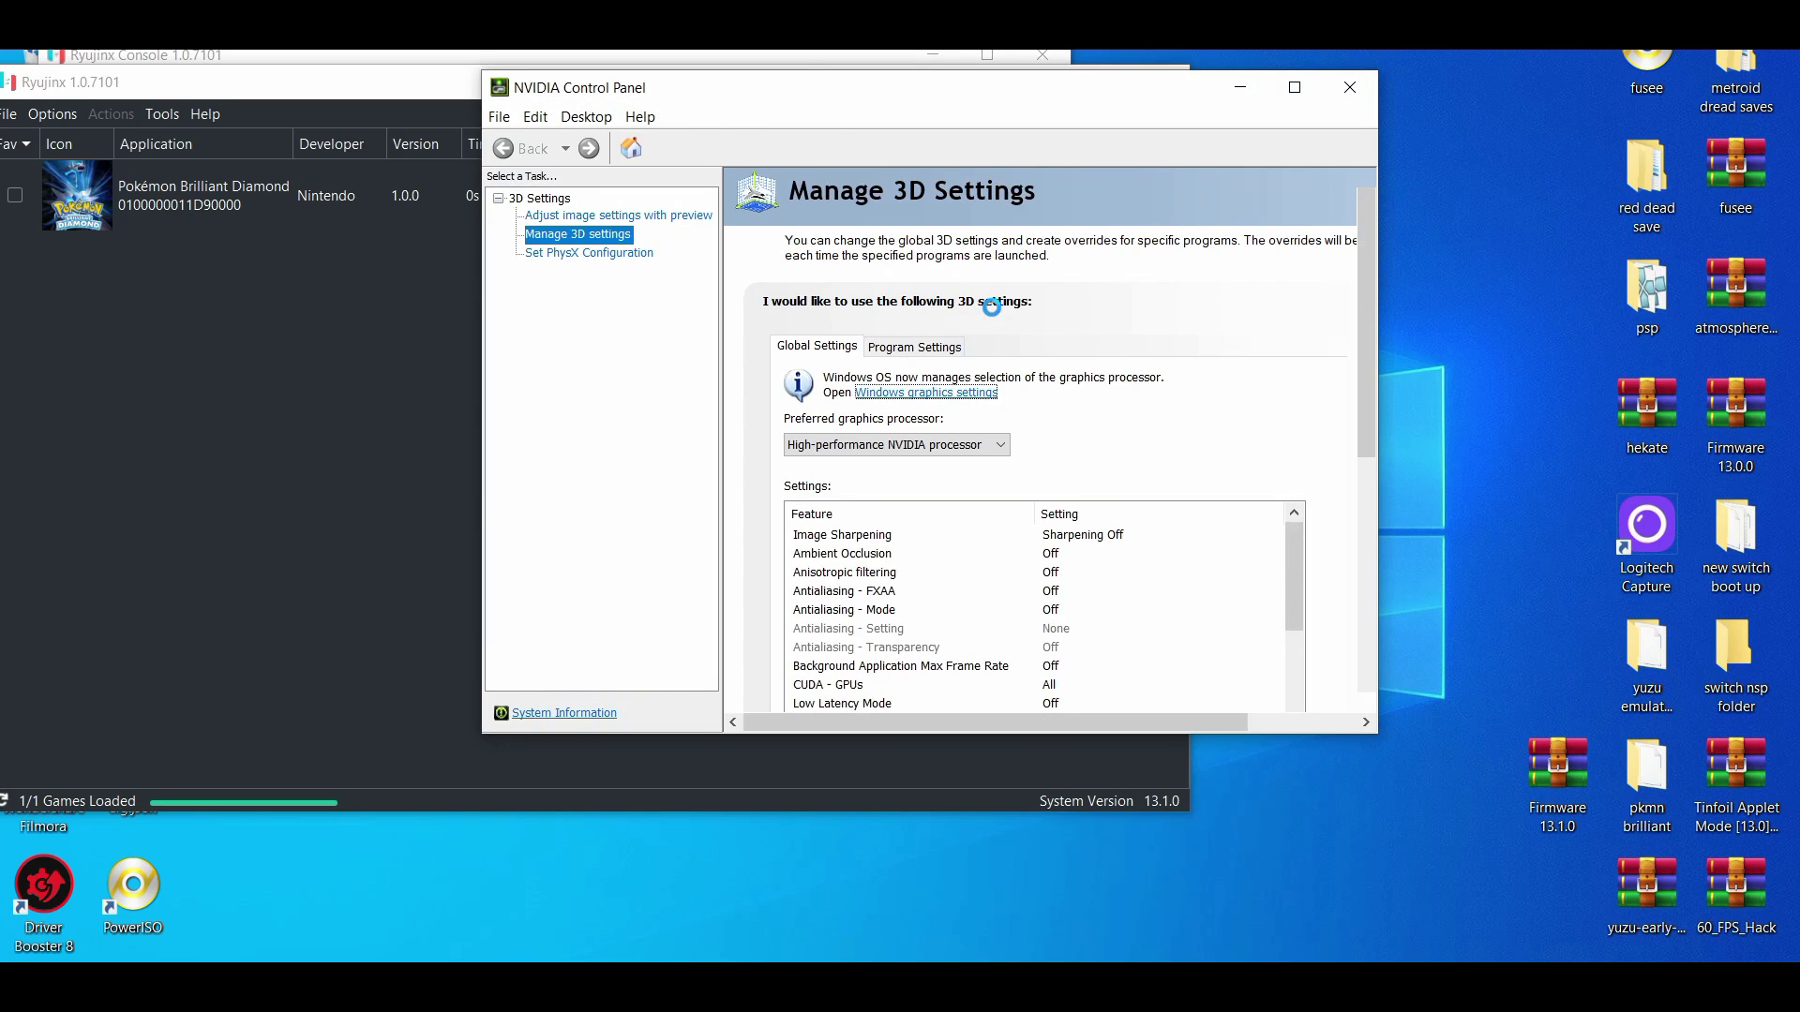
pyautogui.moveTo(733, 97); pyautogui.dragTo(711, 83)
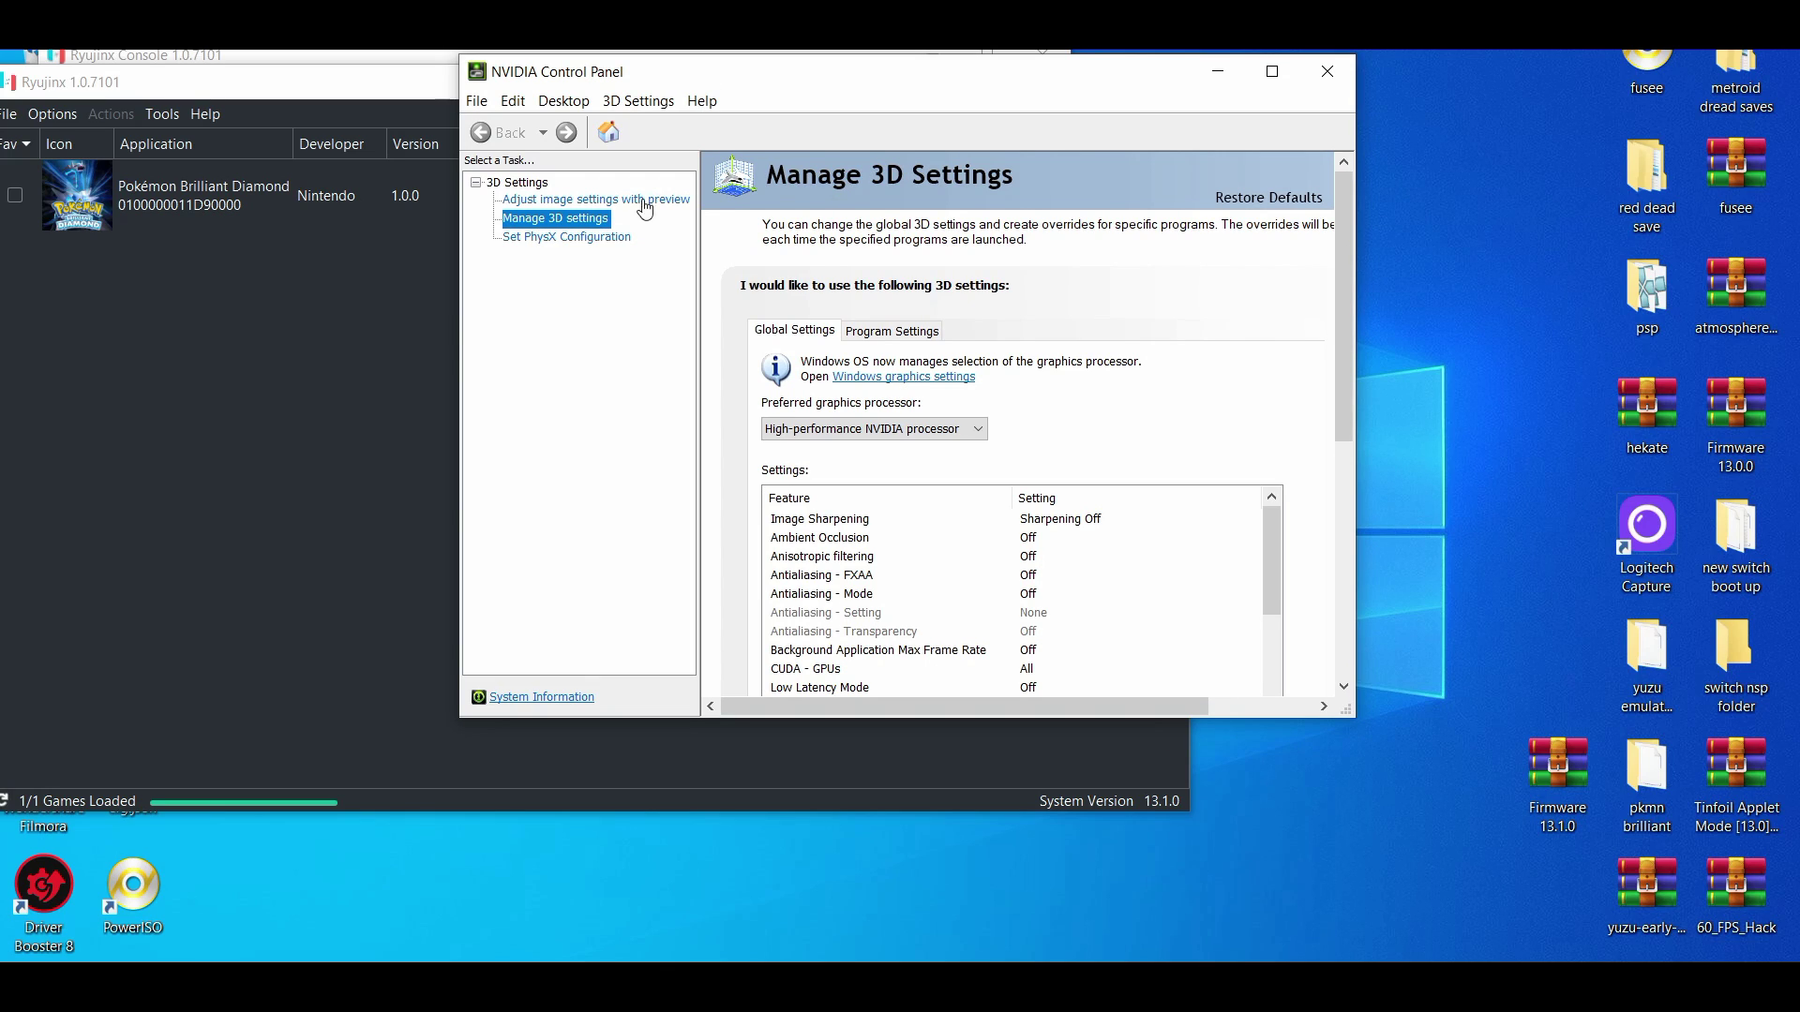
pyautogui.click(614, 238)
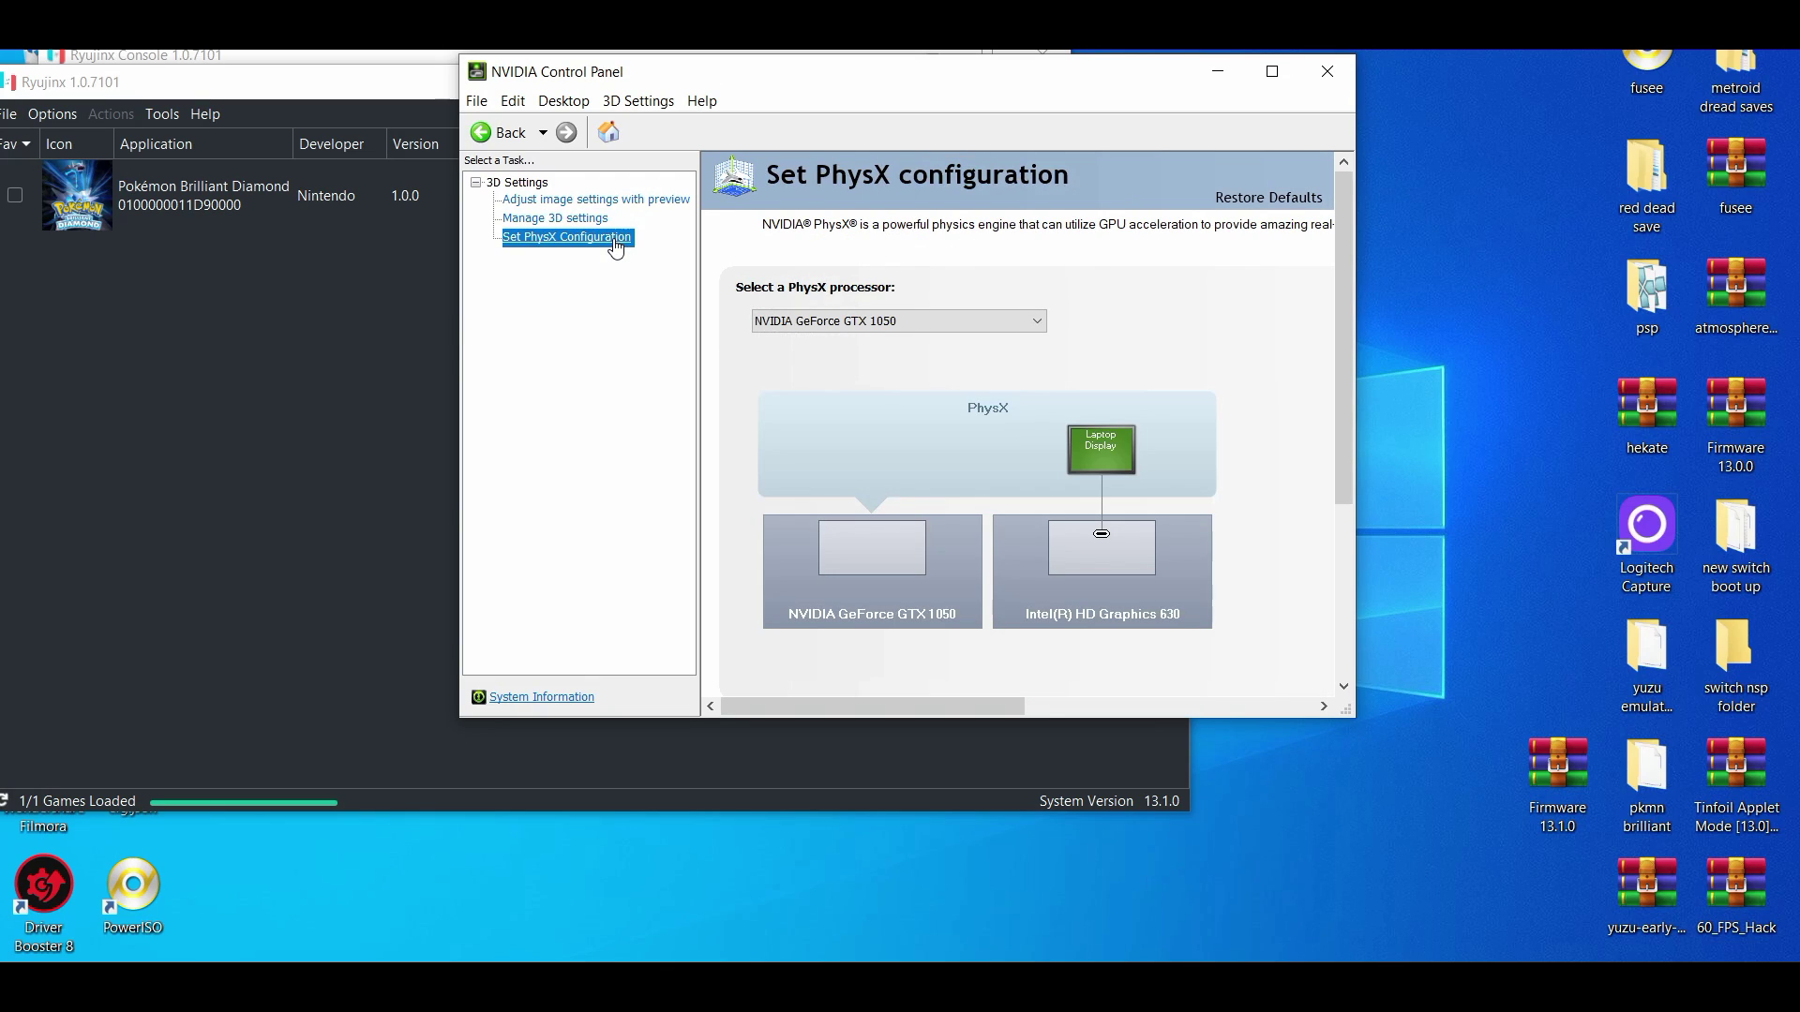
pyautogui.click(888, 324)
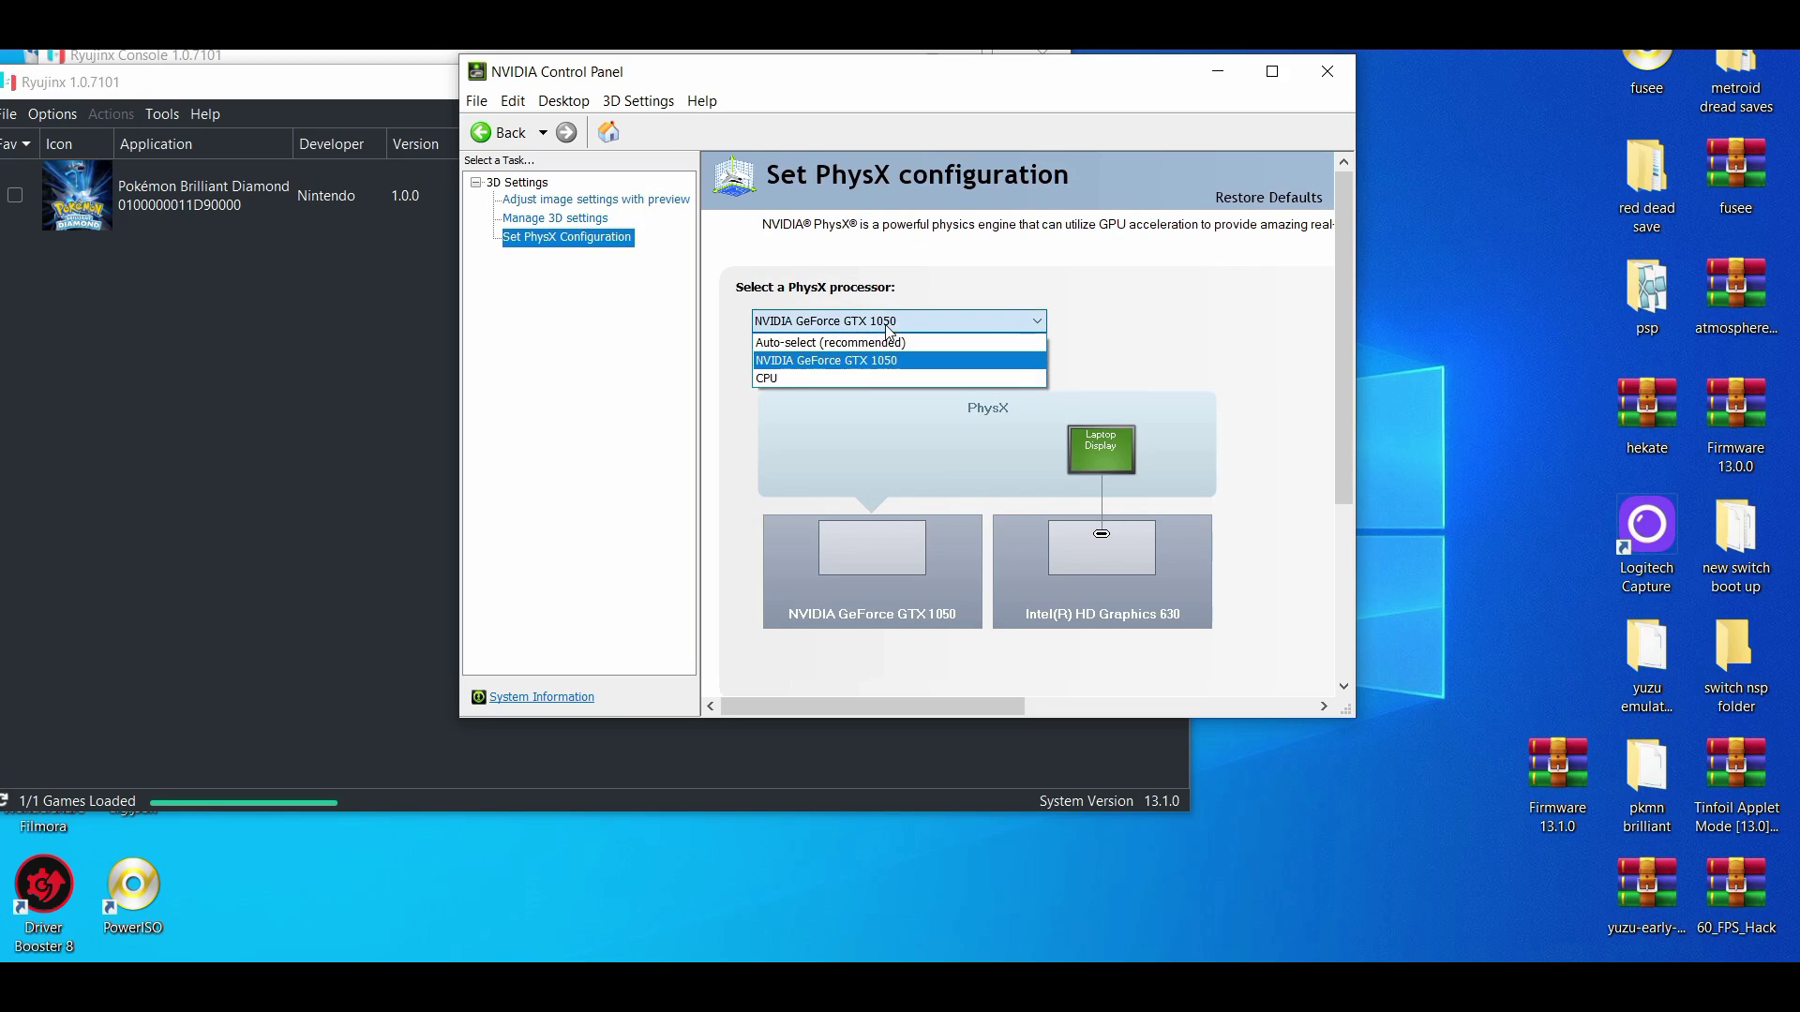
pyautogui.click(864, 370)
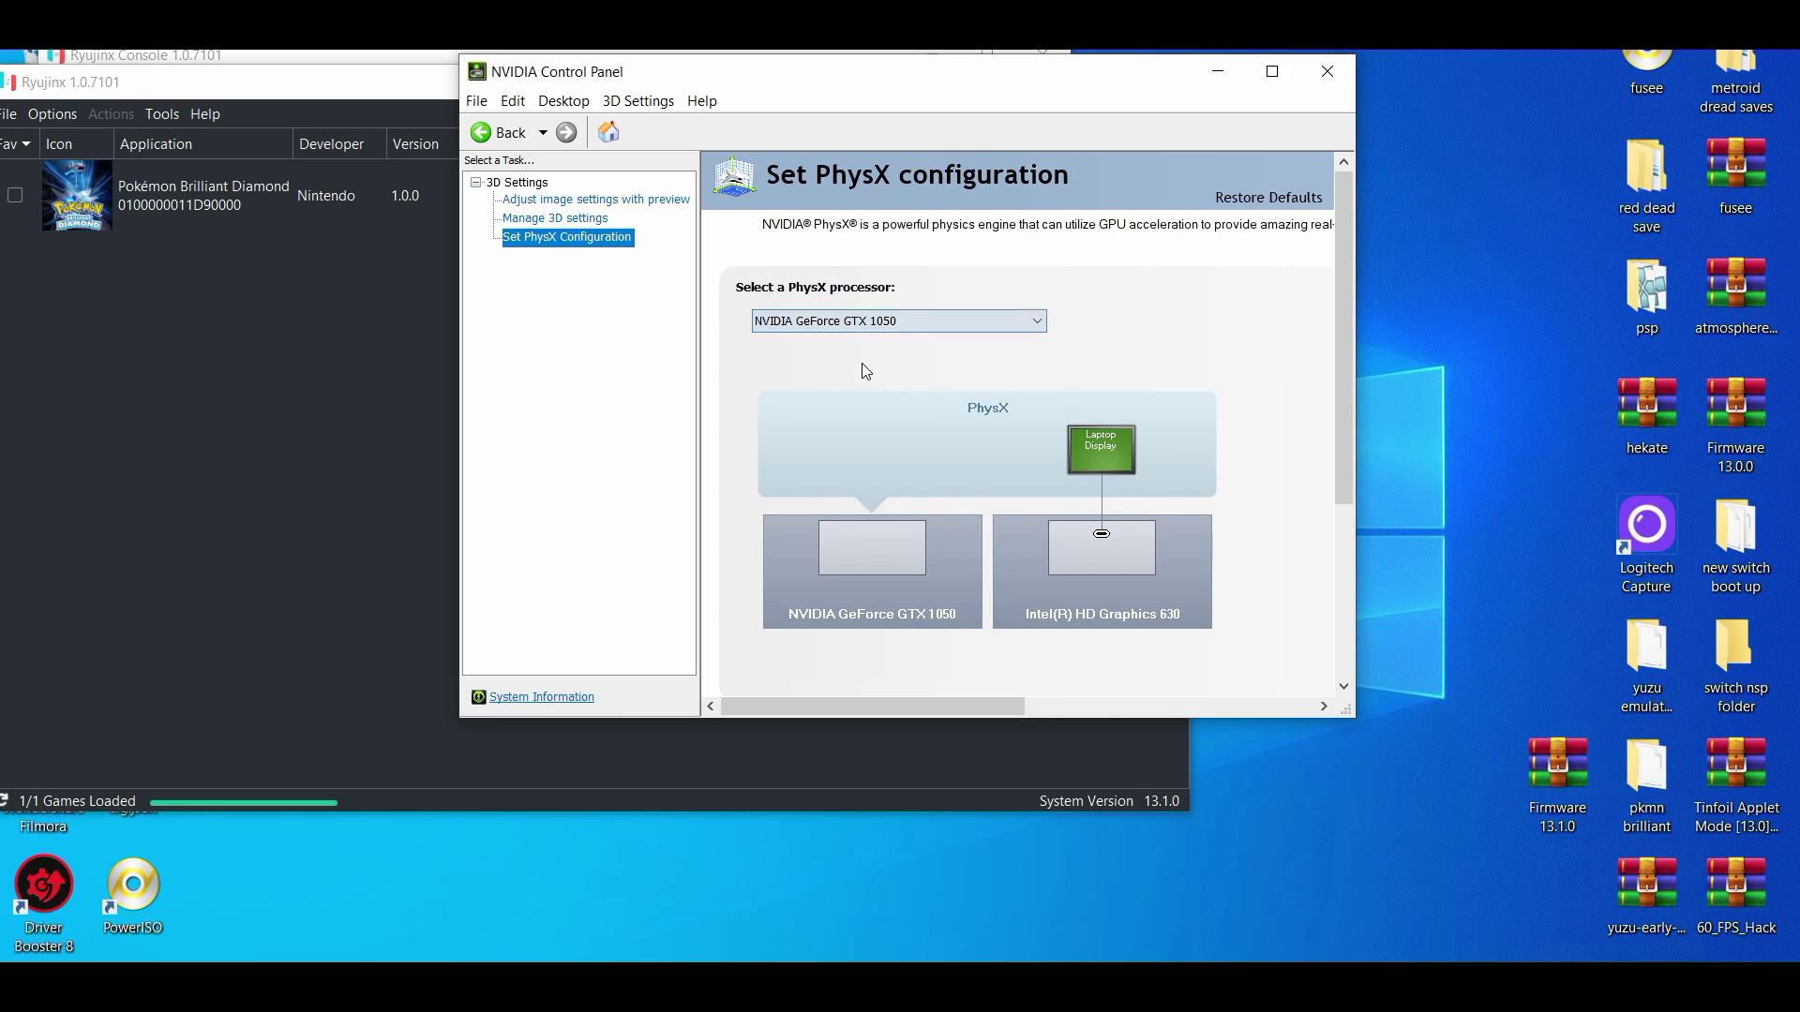
# Step: Set image settings with preview to 'Use my preference emphasizing Performance'
pyautogui.click(650, 200)
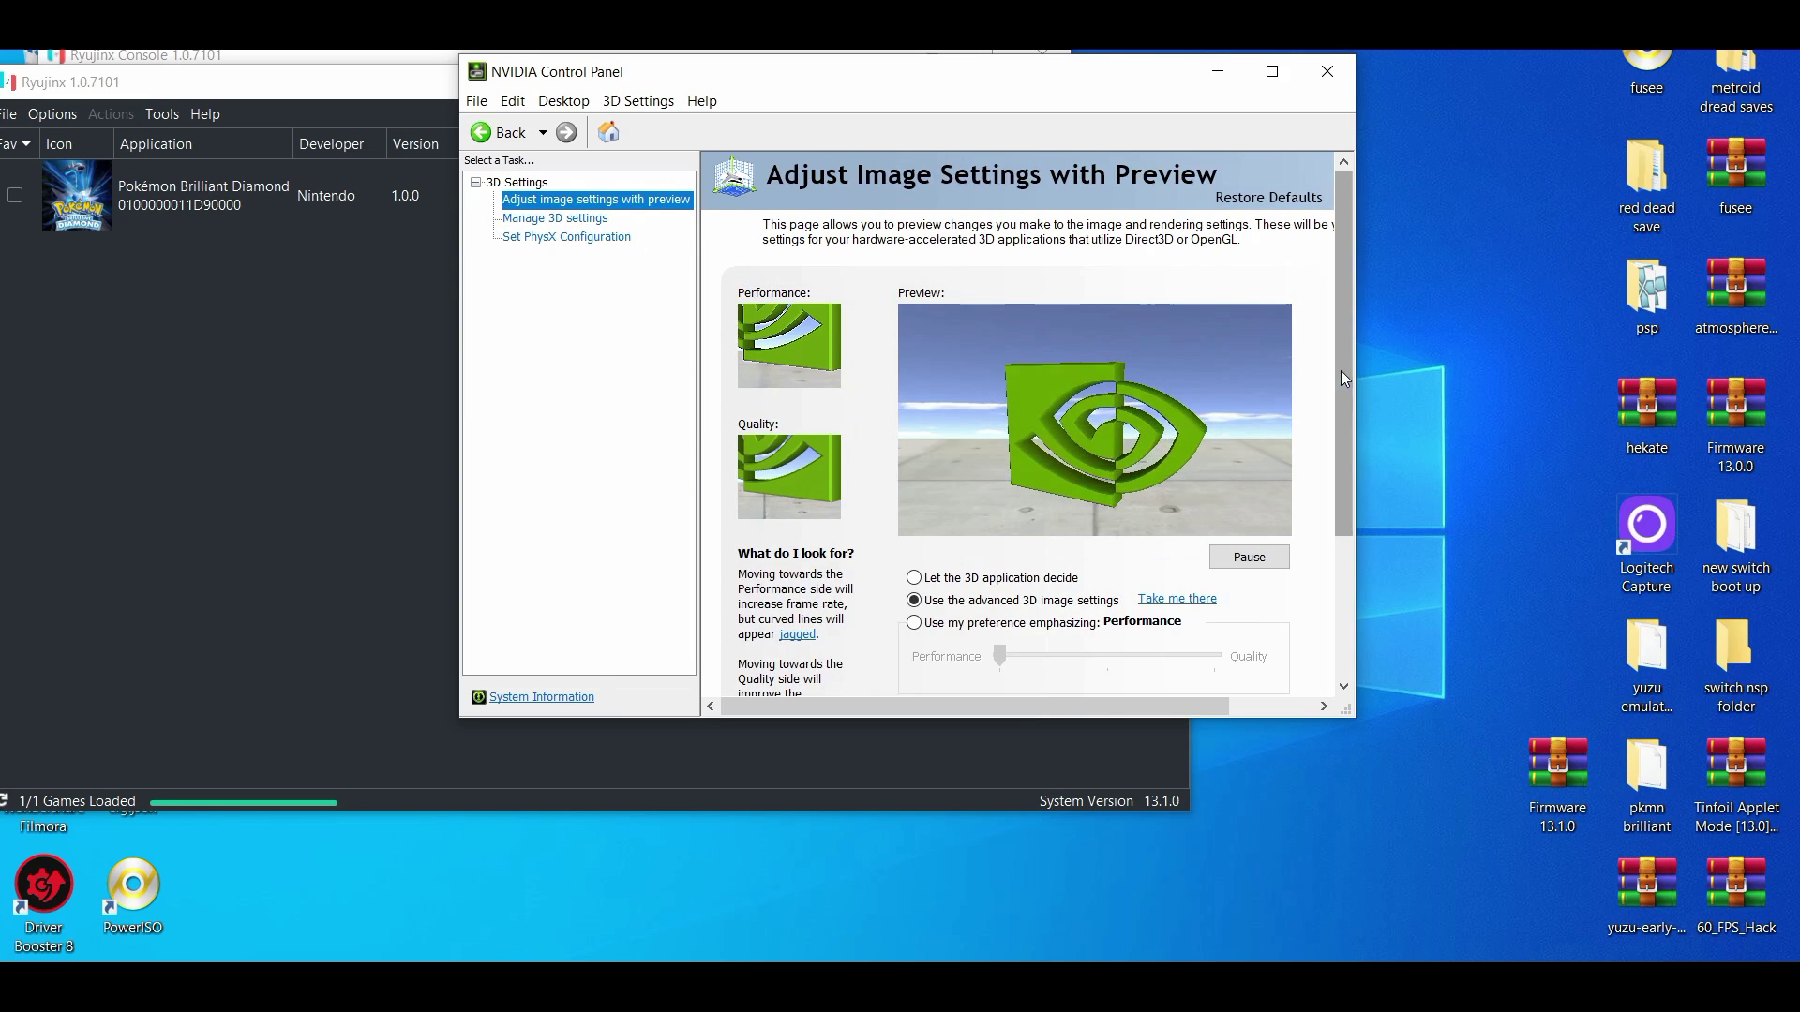
pyautogui.moveTo(1342, 347); pyautogui.dragTo(1346, 383)
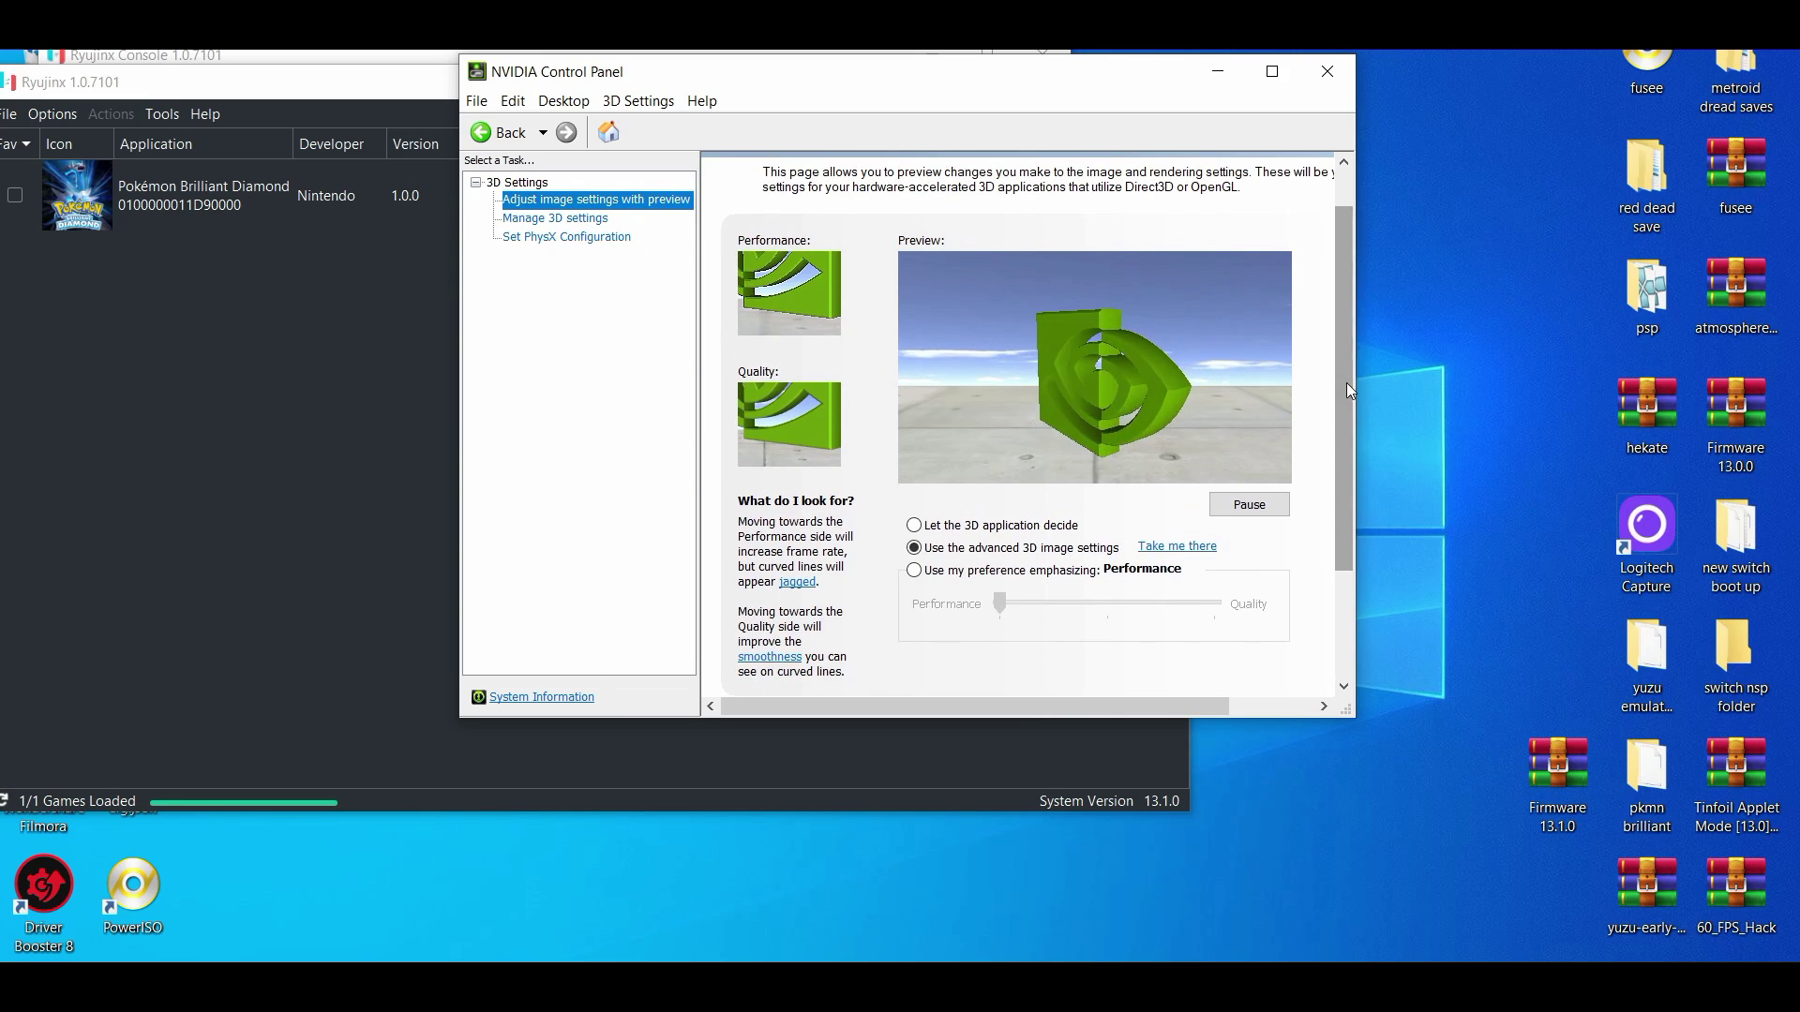
pyautogui.click(915, 572)
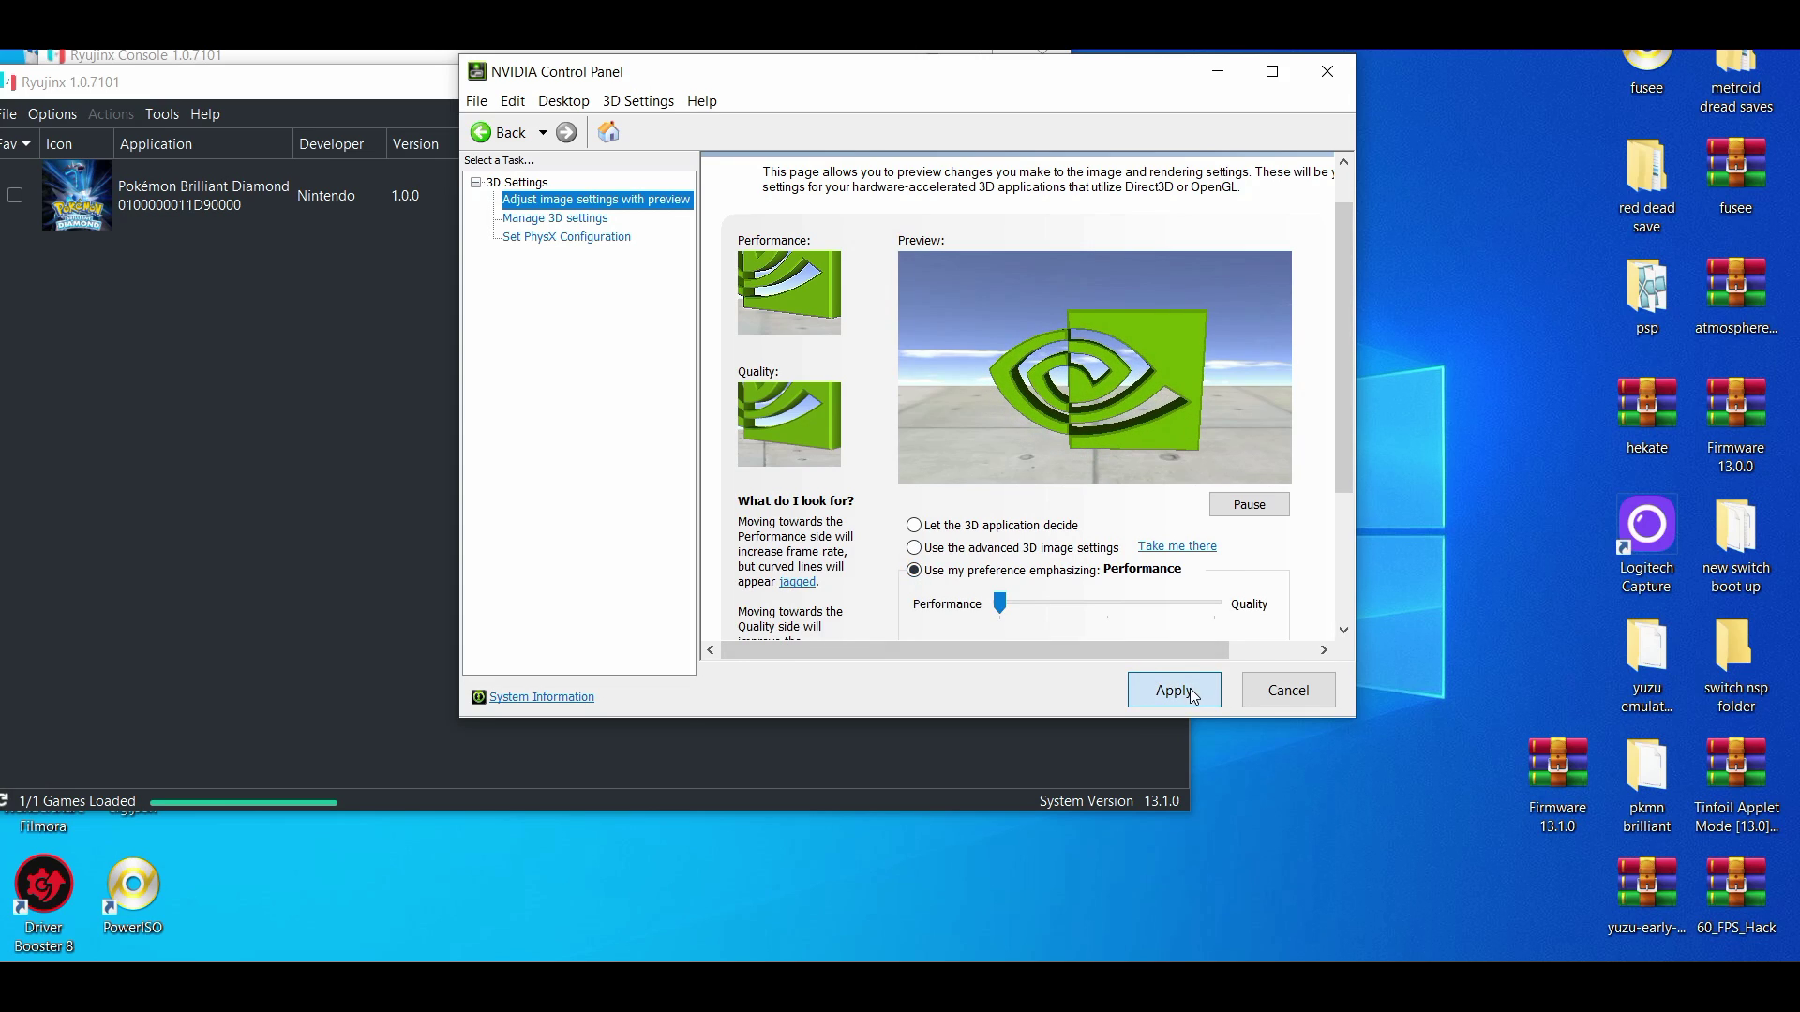
pyautogui.click(581, 220)
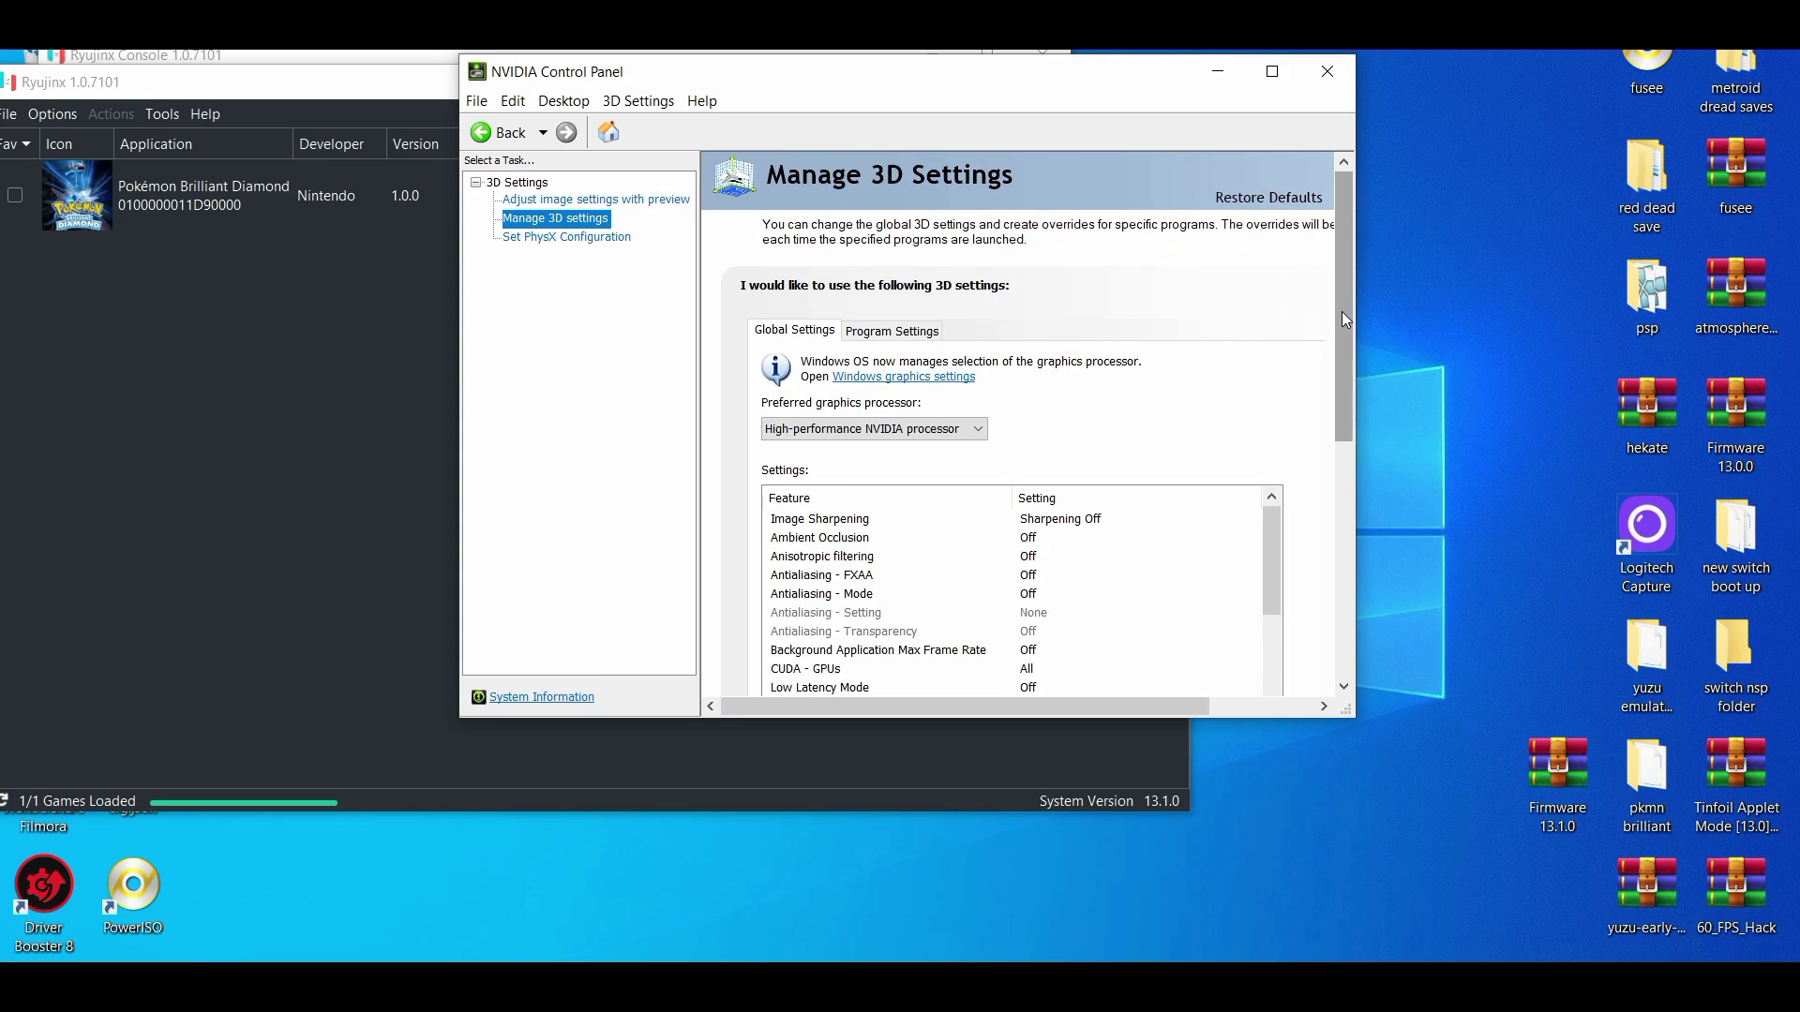
pyautogui.moveTo(1342, 311); pyautogui.dragTo(1343, 380)
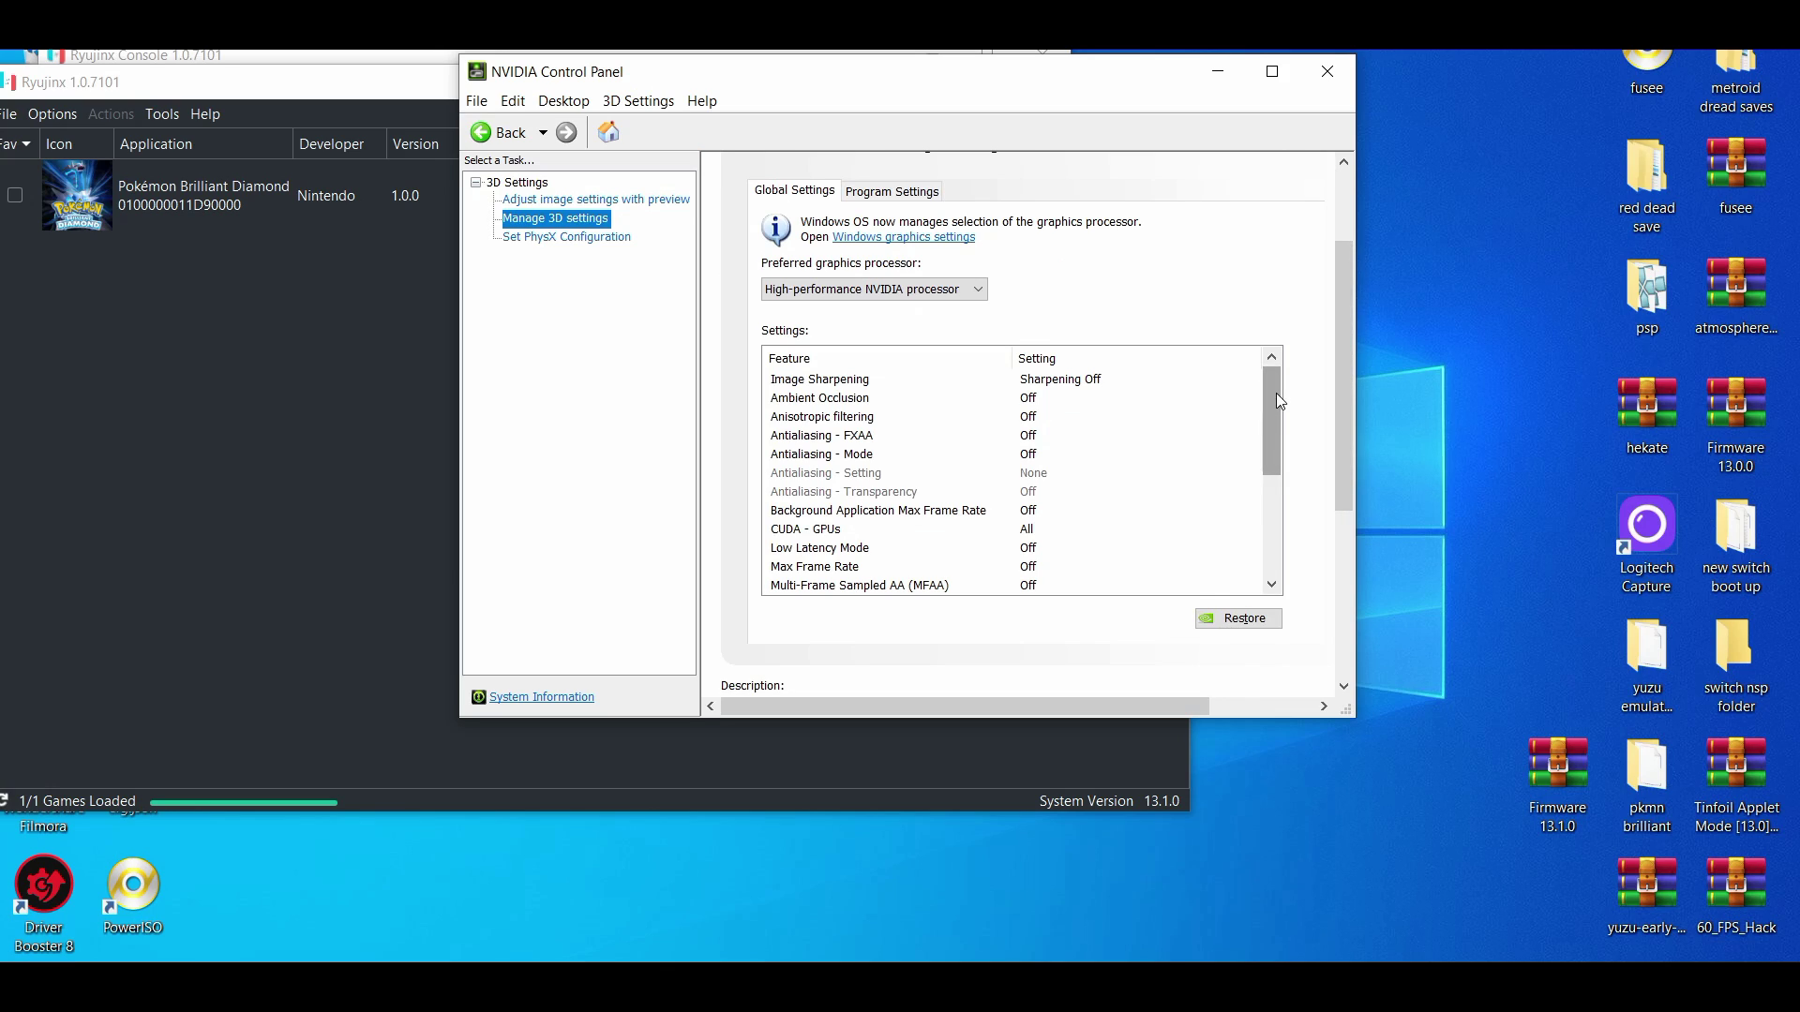
pyautogui.moveTo(1277, 394); pyautogui.dragTo(1269, 535)
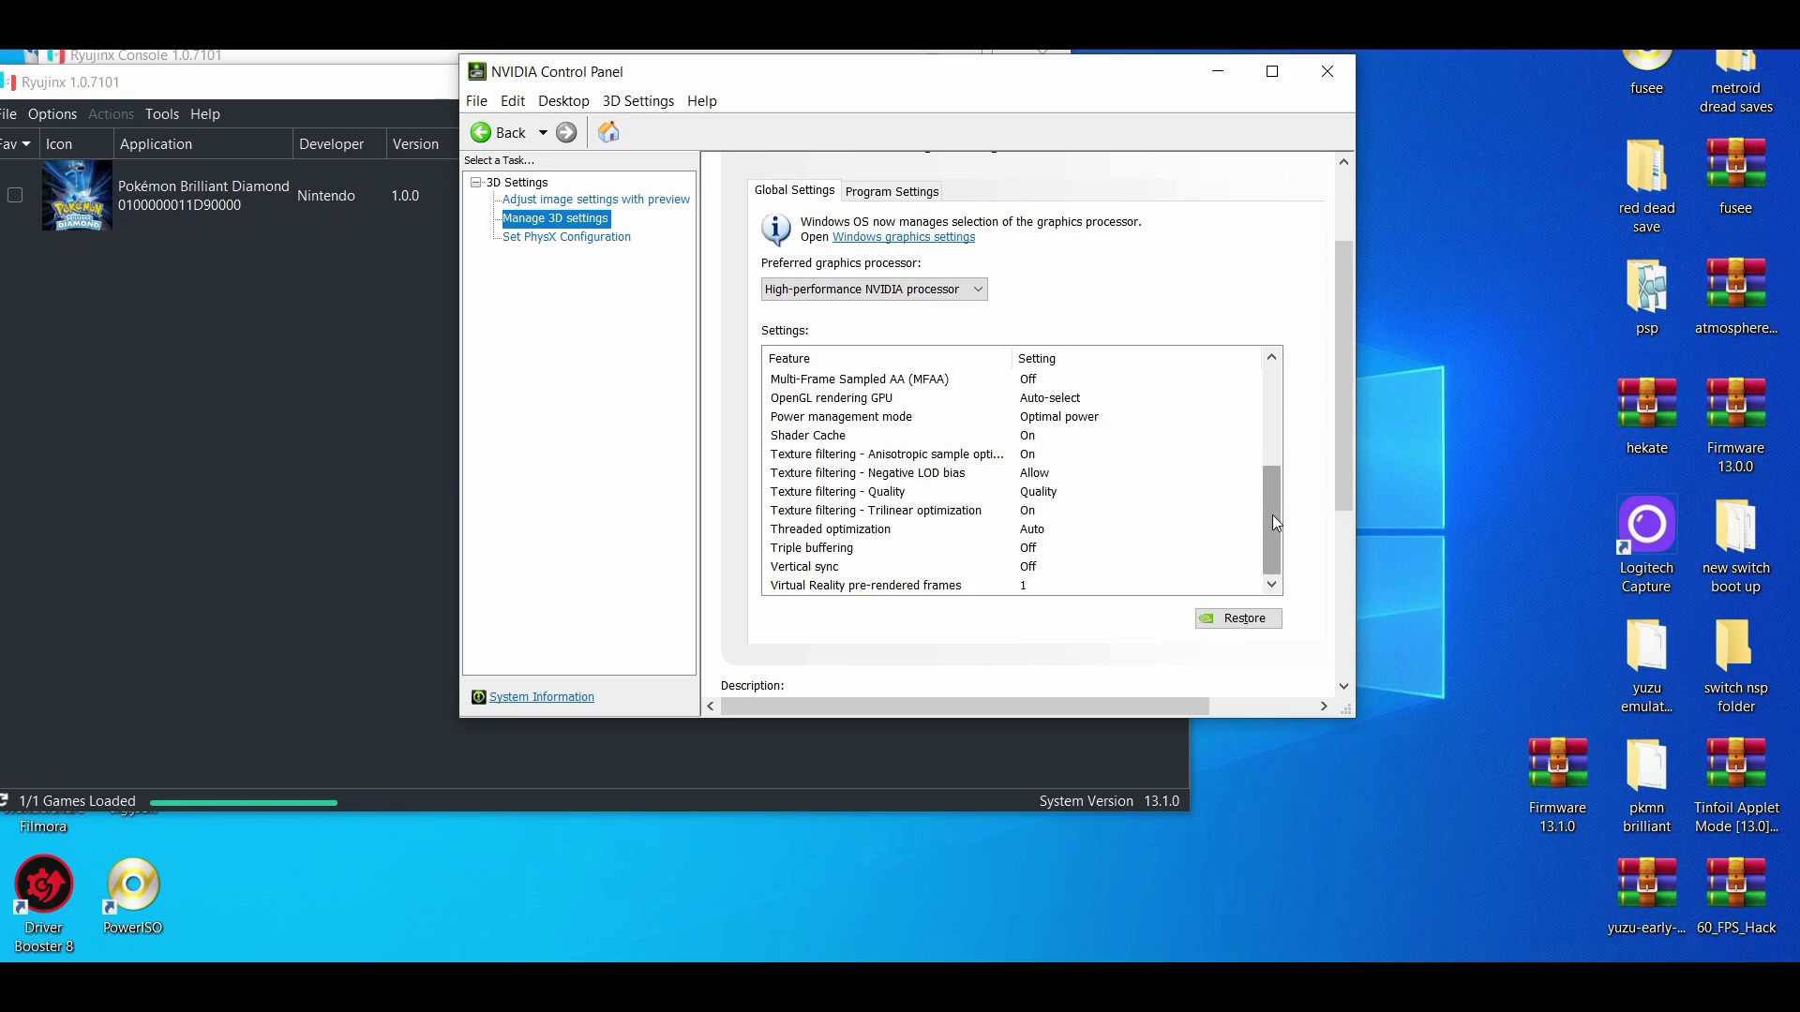
pyautogui.moveTo(1273, 515); pyautogui.dragTo(1237, 324)
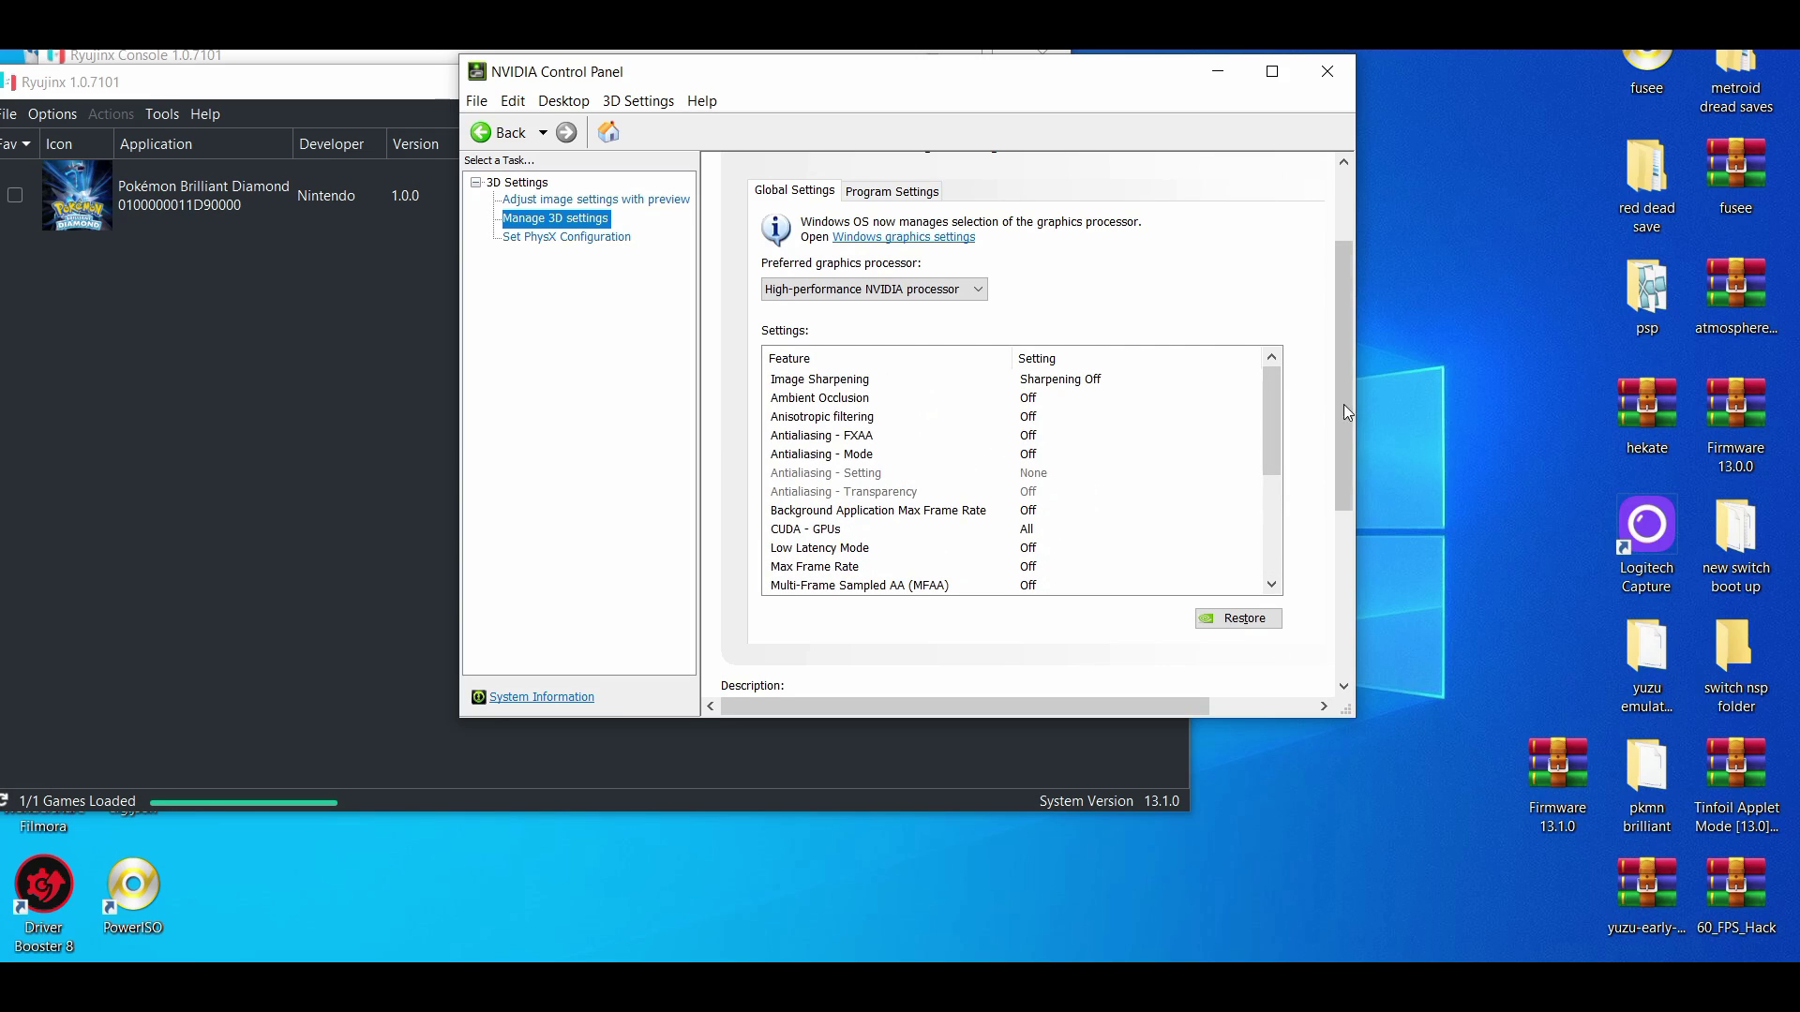
pyautogui.moveTo(1348, 409); pyautogui.dragTo(1348, 353)
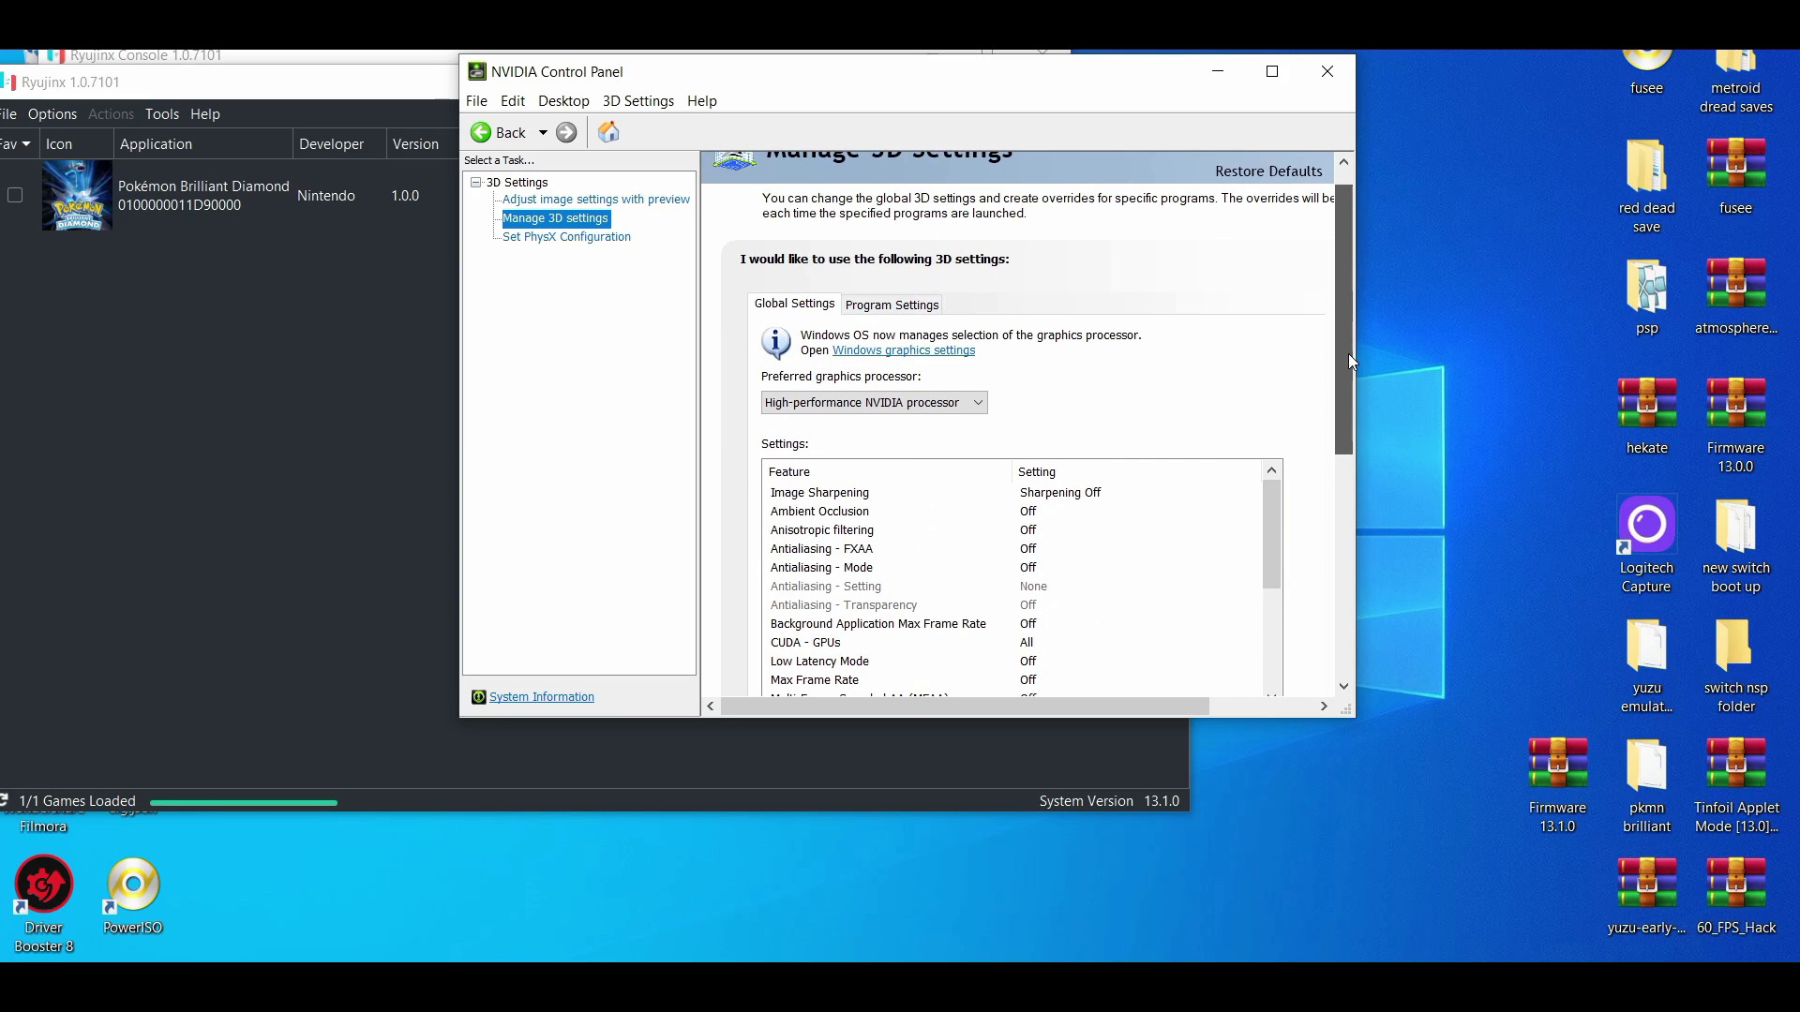
# Step: Add Ryujinx.exe from the Desktop publish folder as a program to customize in Program Settings
pyautogui.click(885, 310)
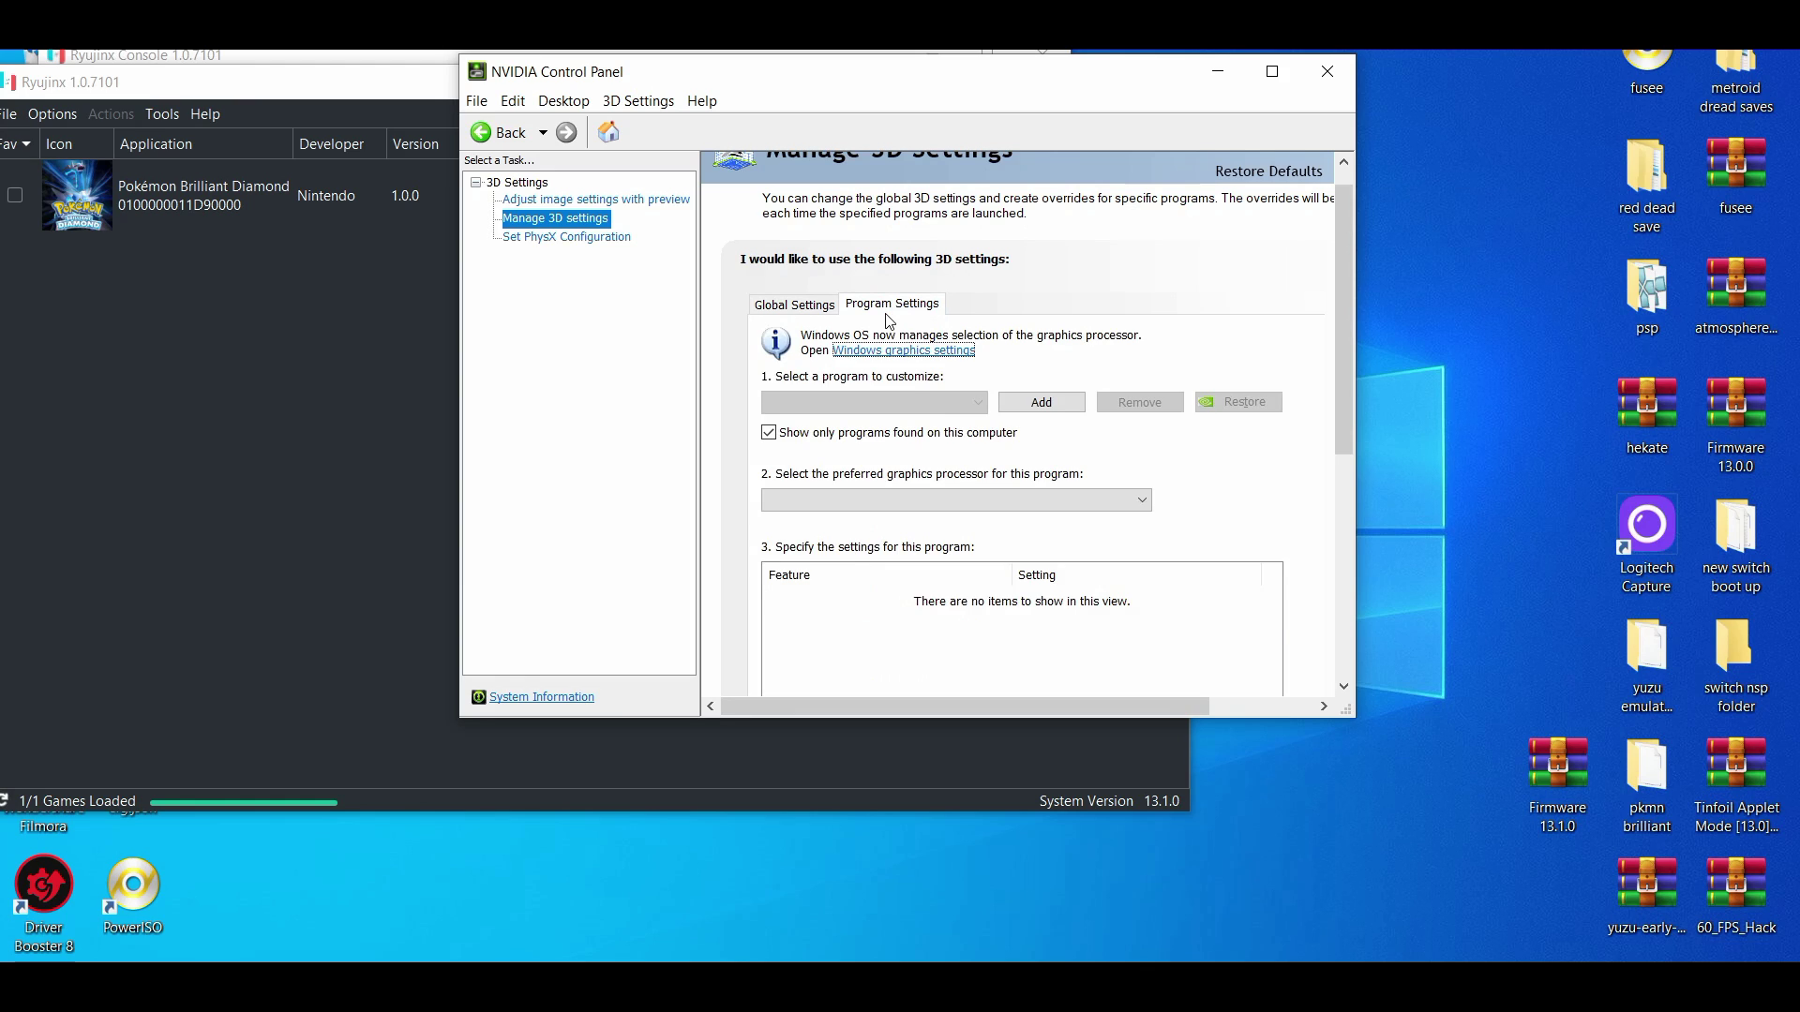
pyautogui.click(1041, 403)
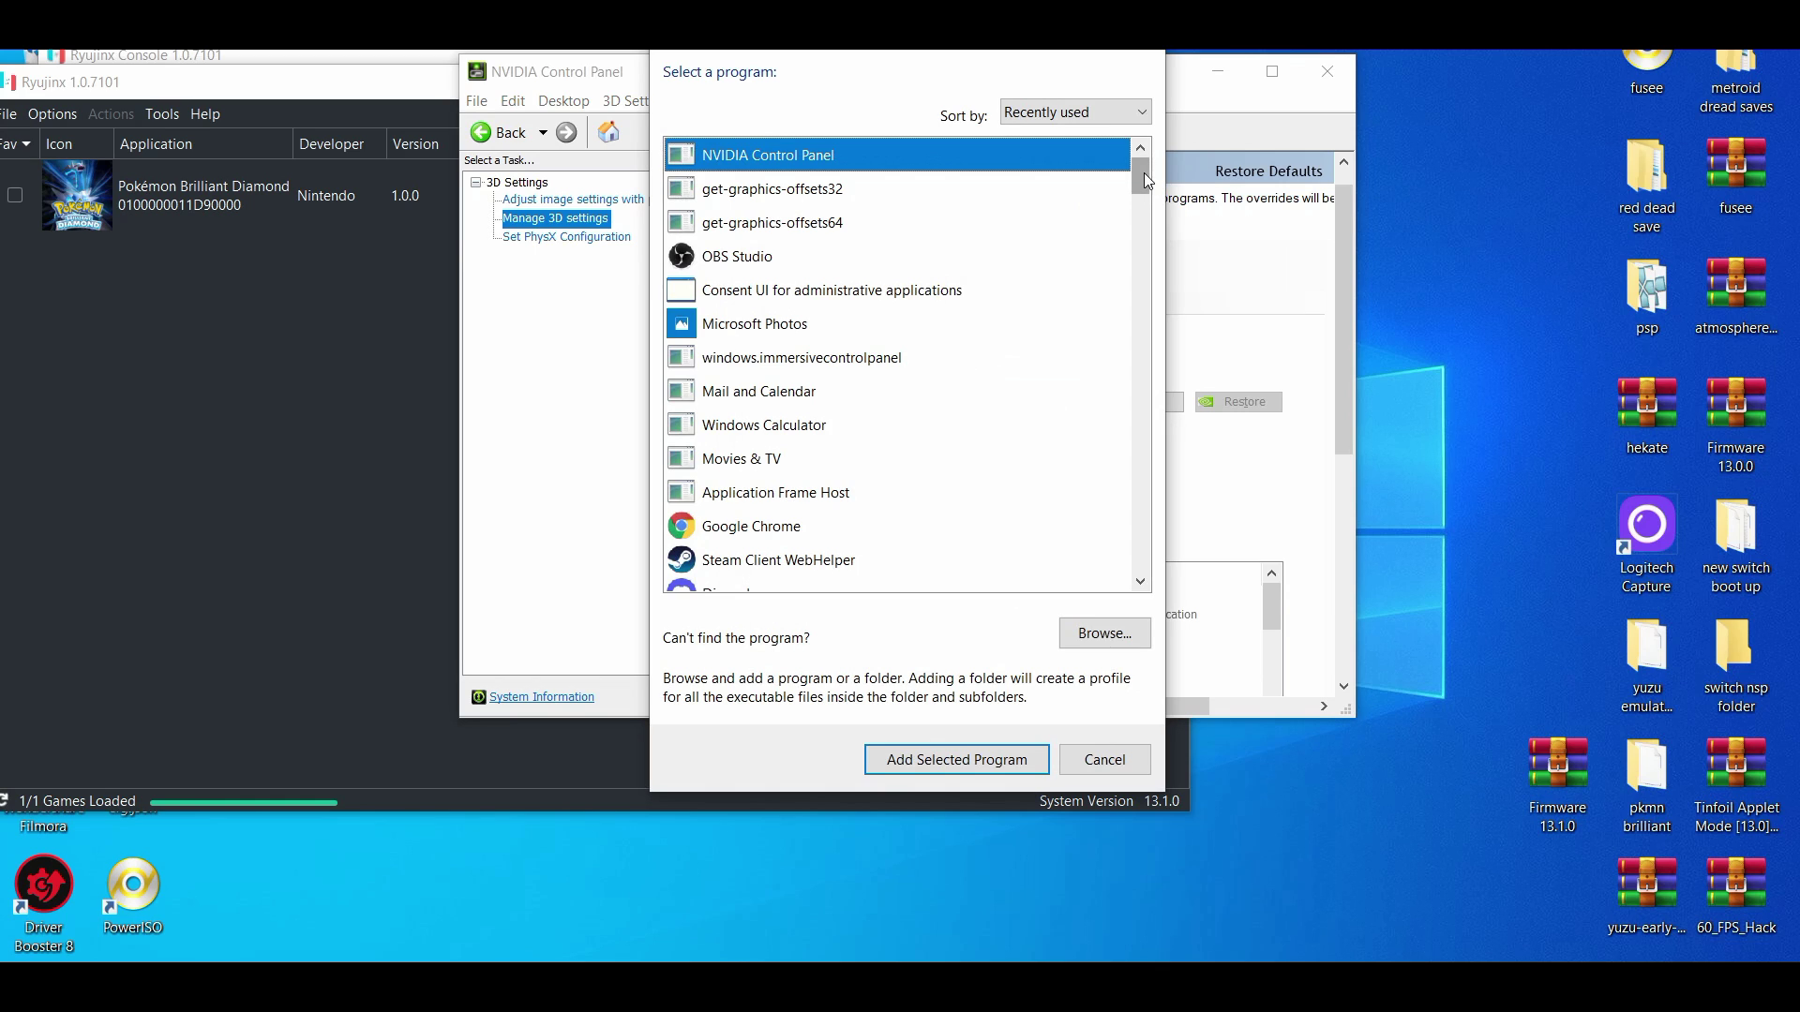
pyautogui.moveTo(1144, 173)
pyautogui.mouseDown()
pyautogui.moveTo(1158, 301)
pyautogui.moveTo(1144, 161)
pyautogui.mouseUp()
pyautogui.click(1102, 637)
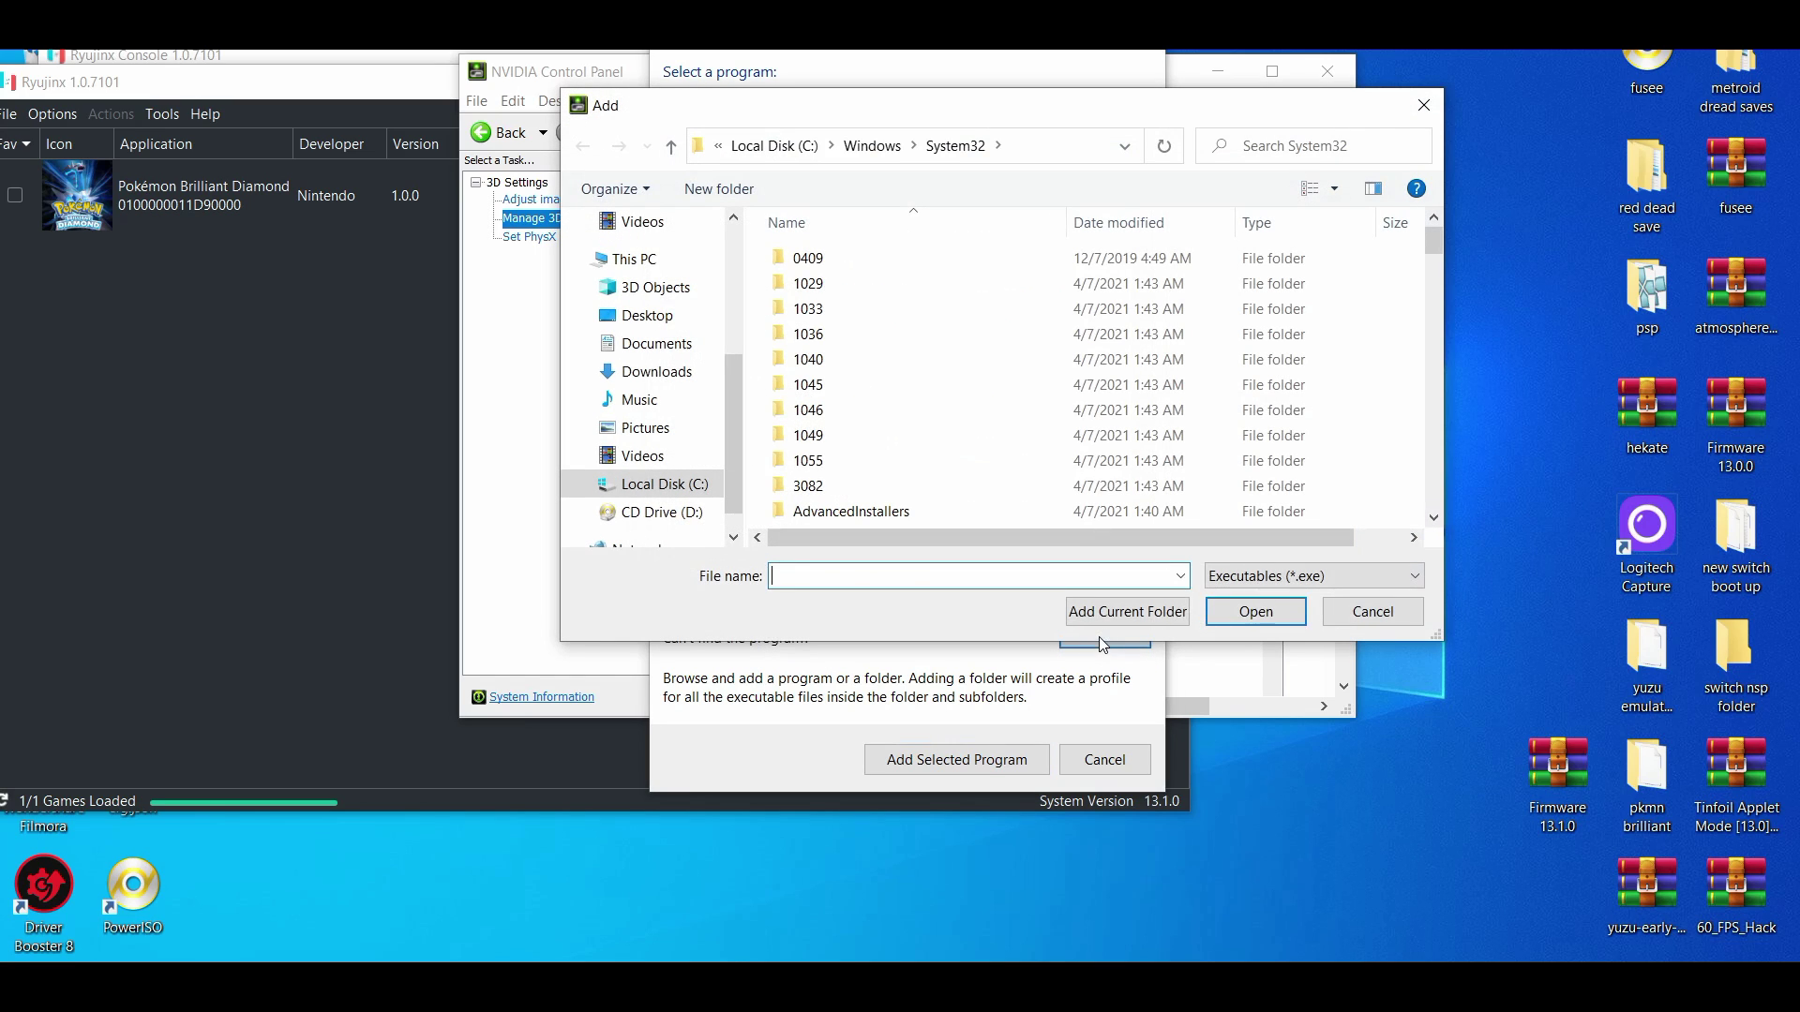
pyautogui.click(677, 323)
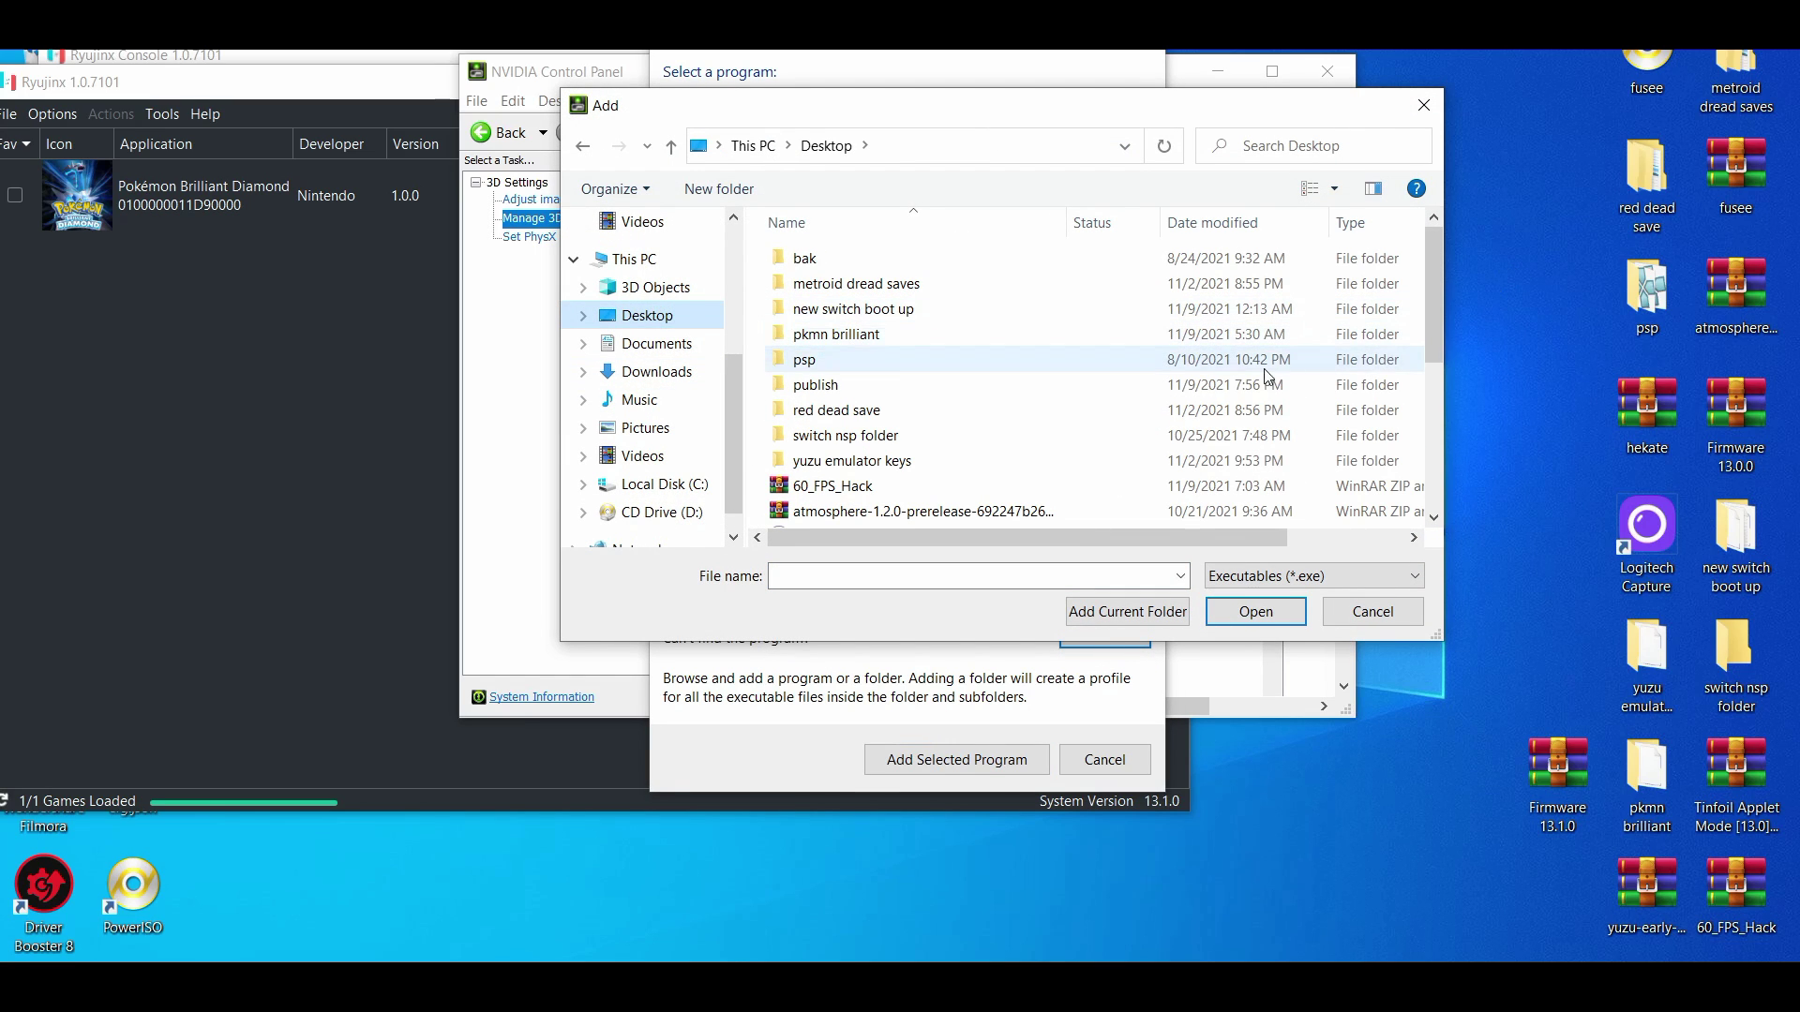
pyautogui.doubleClick(1042, 394)
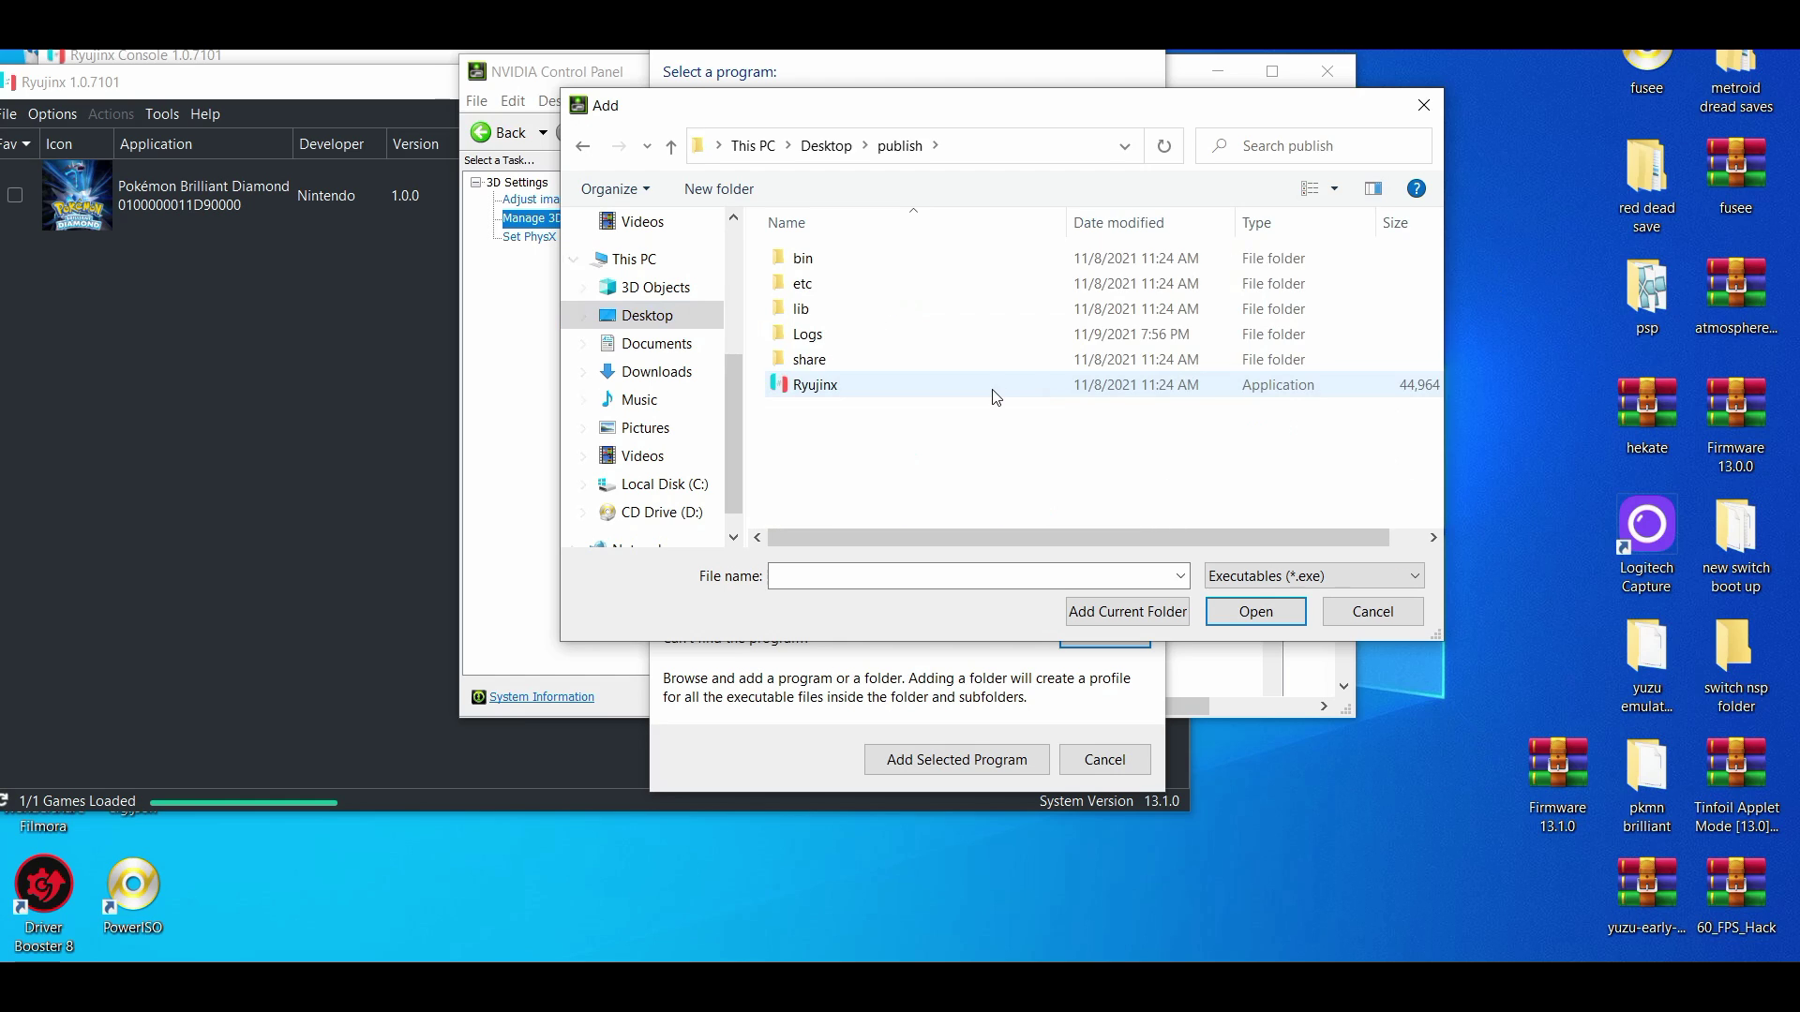
pyautogui.click(996, 397)
pyautogui.doubleClick(995, 397)
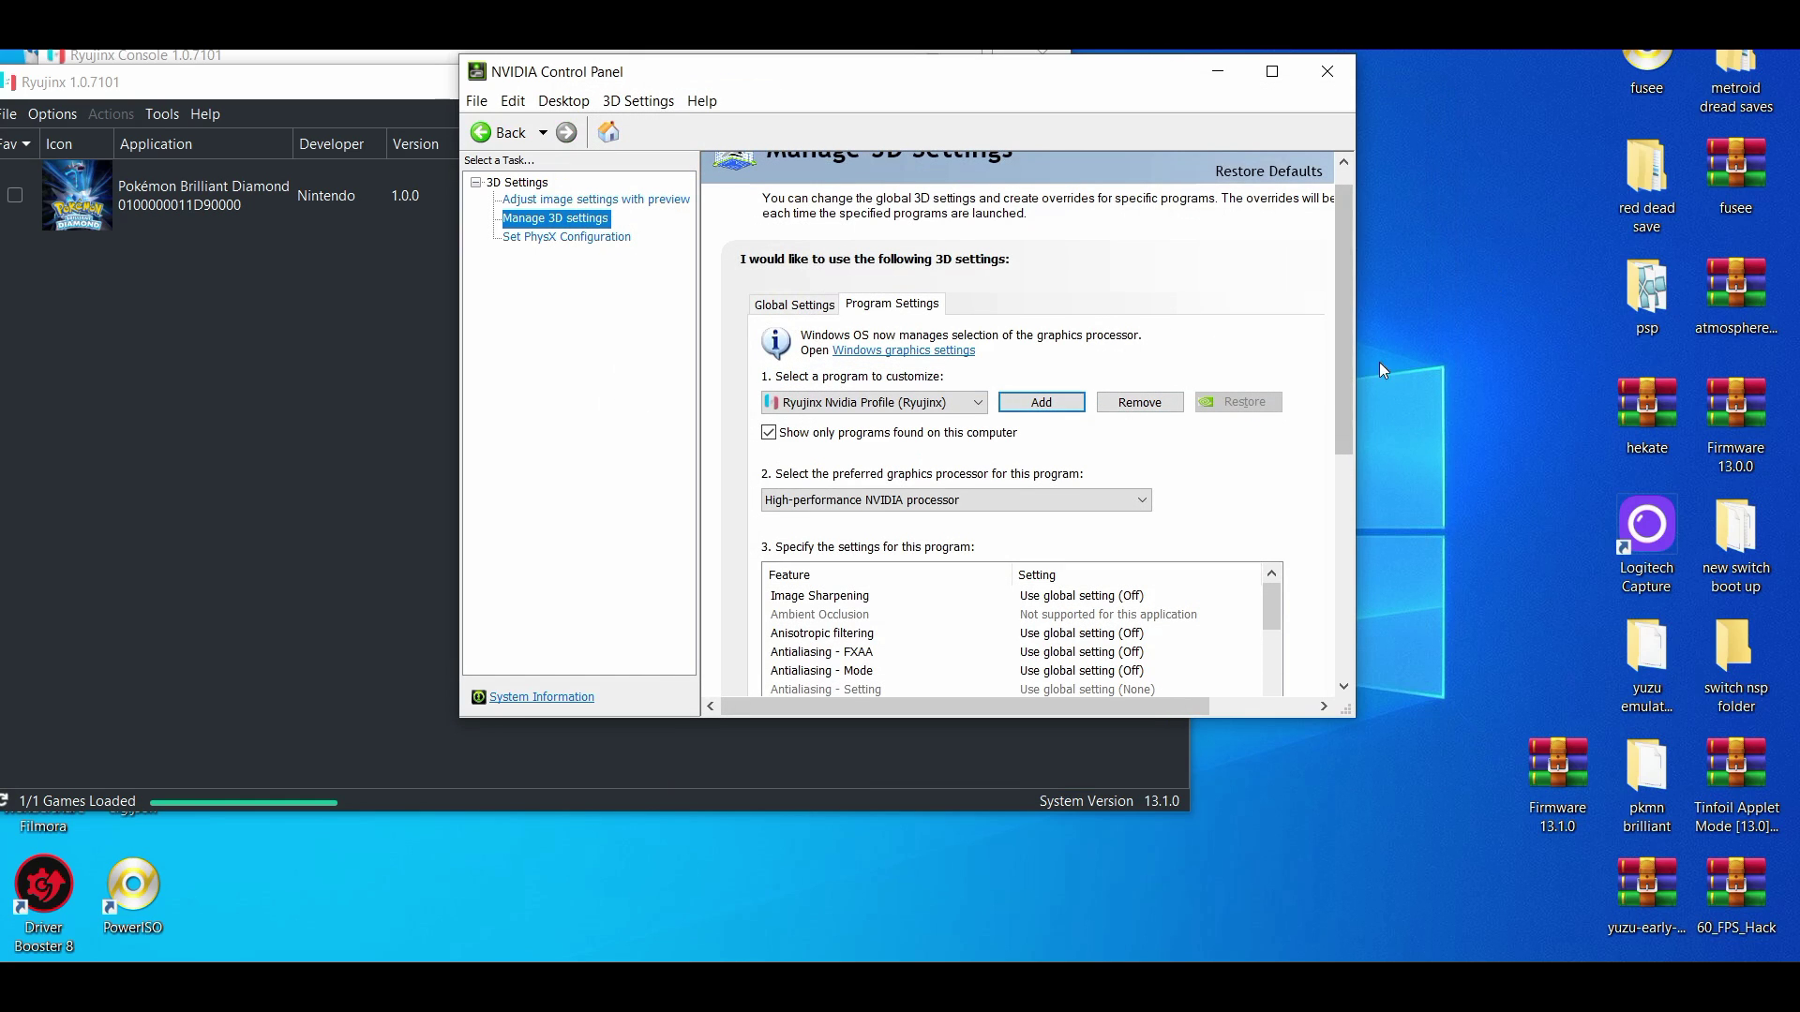
# Step: Scroll through the Ryujinx program settings and compare them with the Global Settings
pyautogui.moveTo(1336, 320); pyautogui.dragTo(1267, 530)
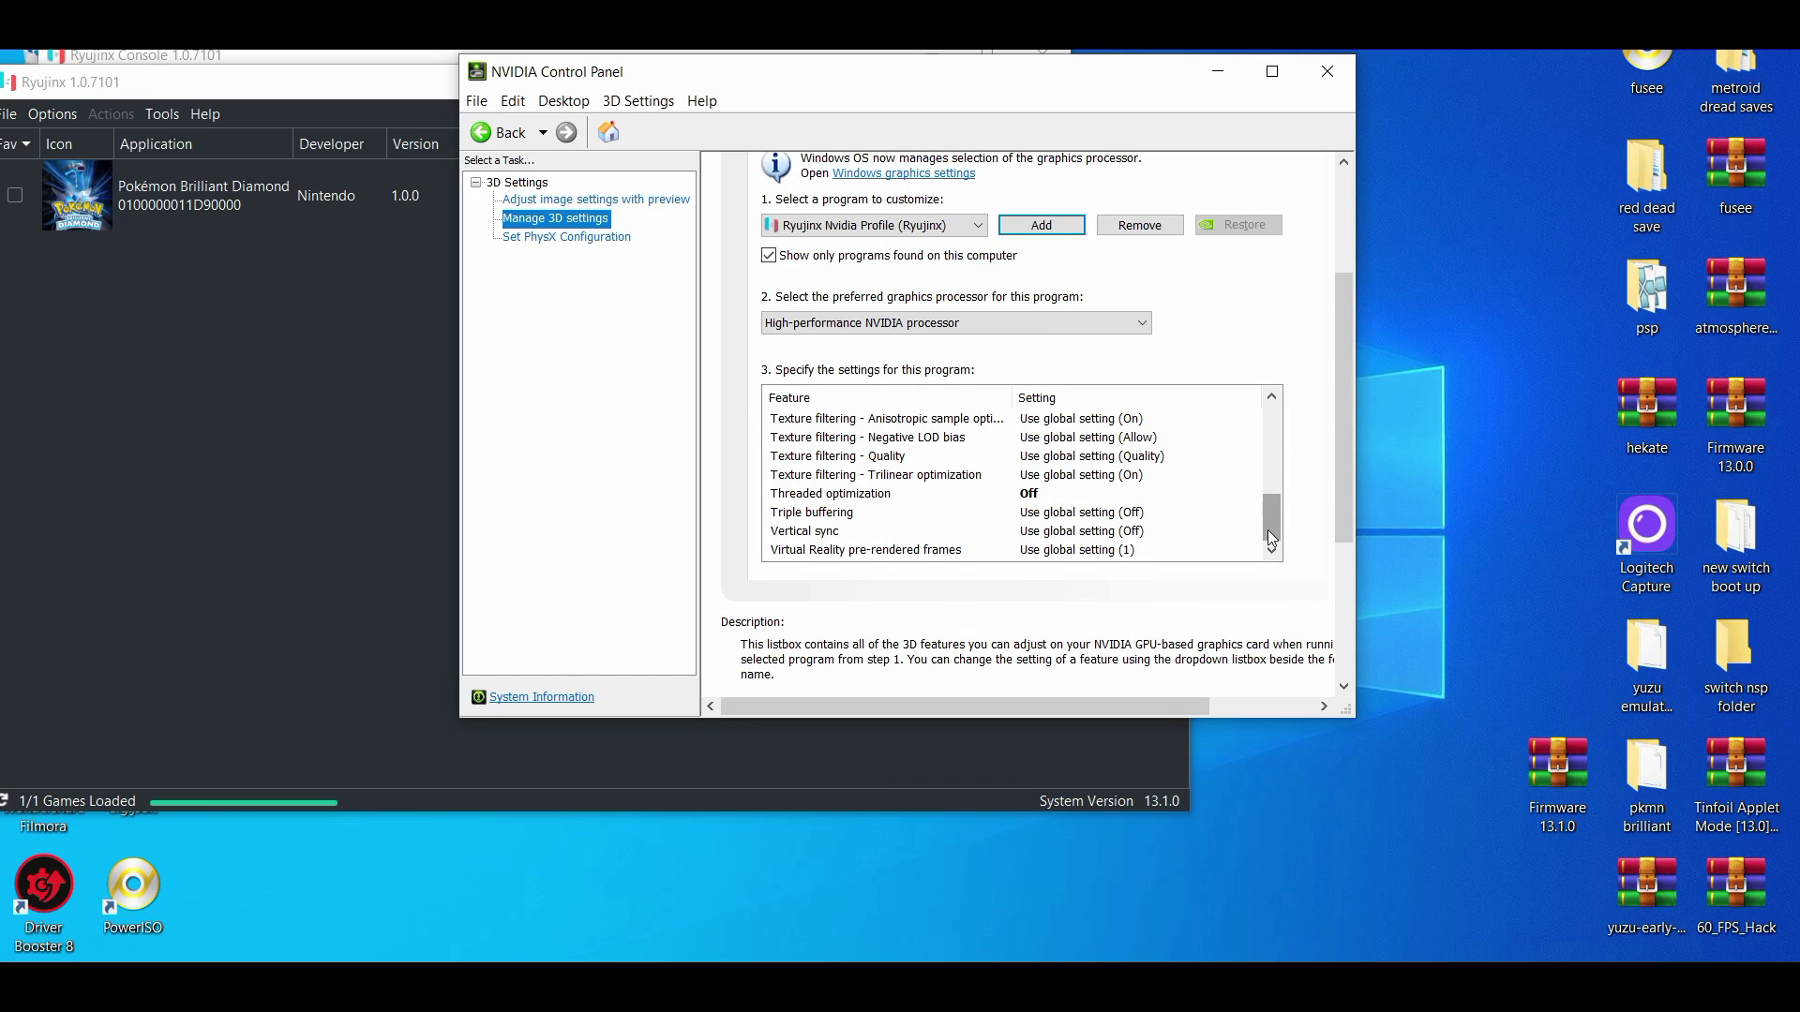
pyautogui.moveTo(1346, 521); pyautogui.dragTo(1368, 379)
pyautogui.click(817, 332)
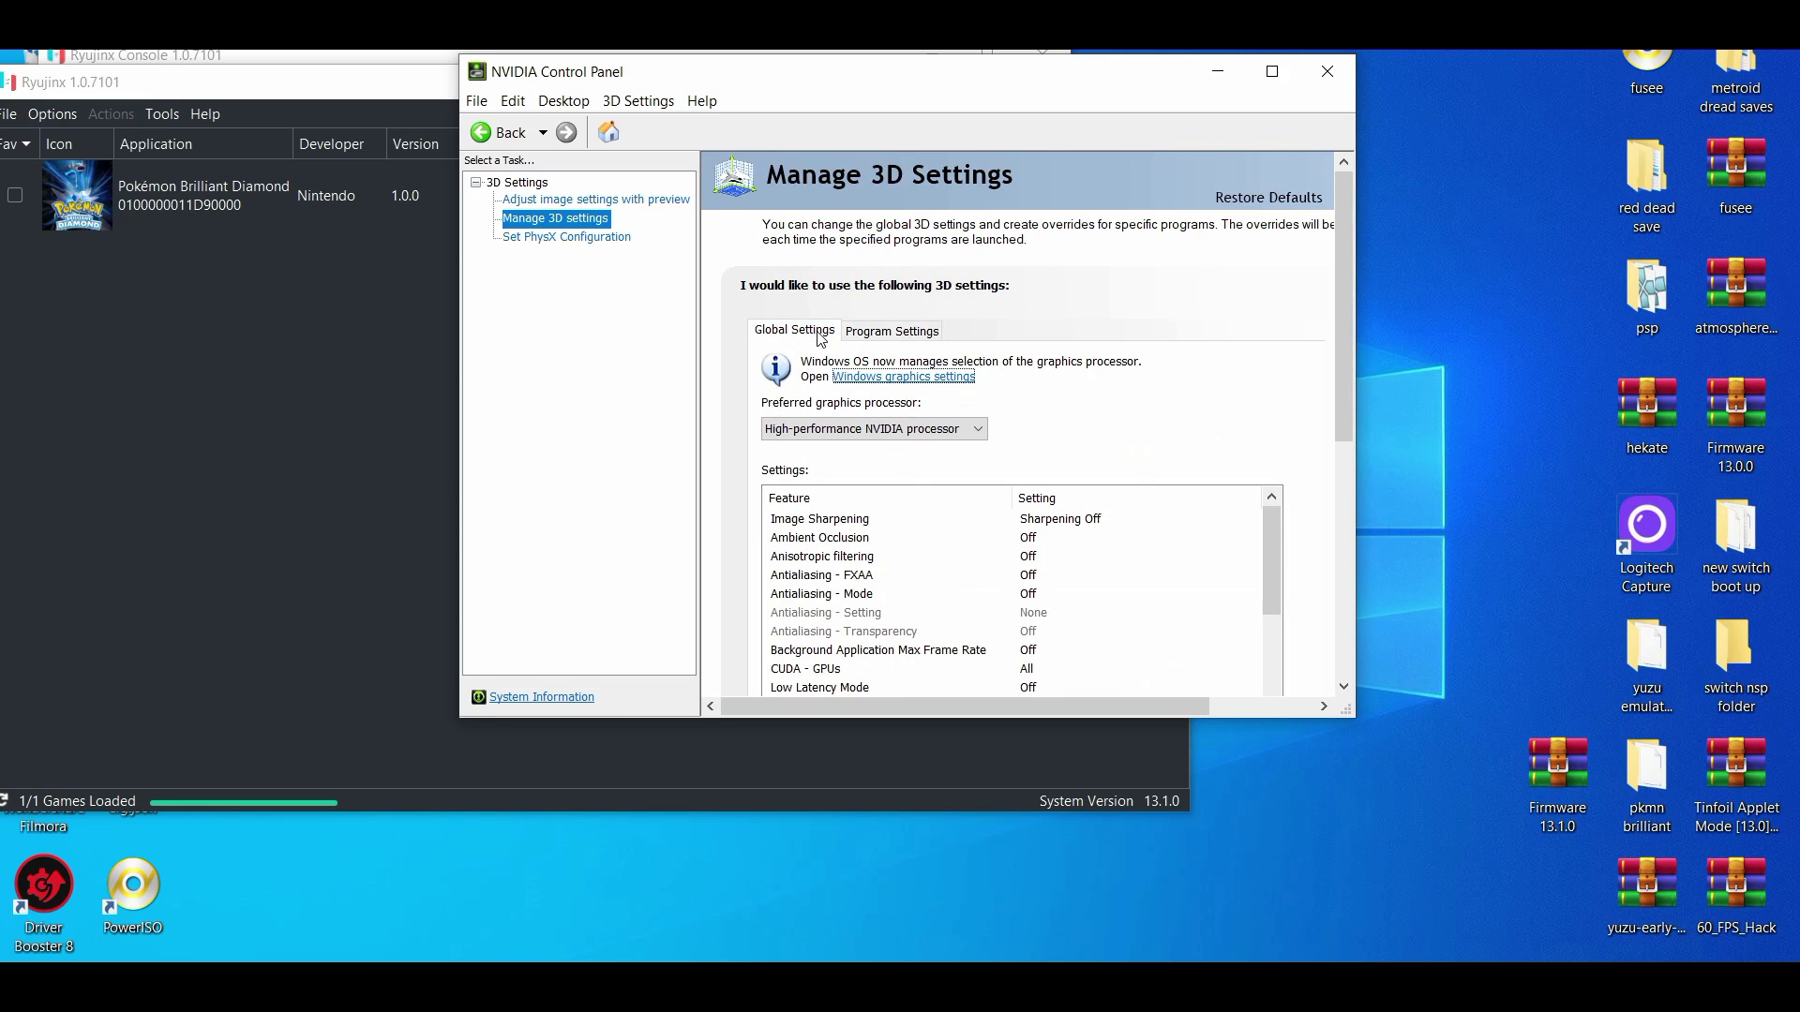
pyautogui.moveTo(1350, 363)
pyautogui.mouseDown()
pyautogui.moveTo(1363, 617)
pyautogui.moveTo(1358, 375)
pyautogui.mouseUp()
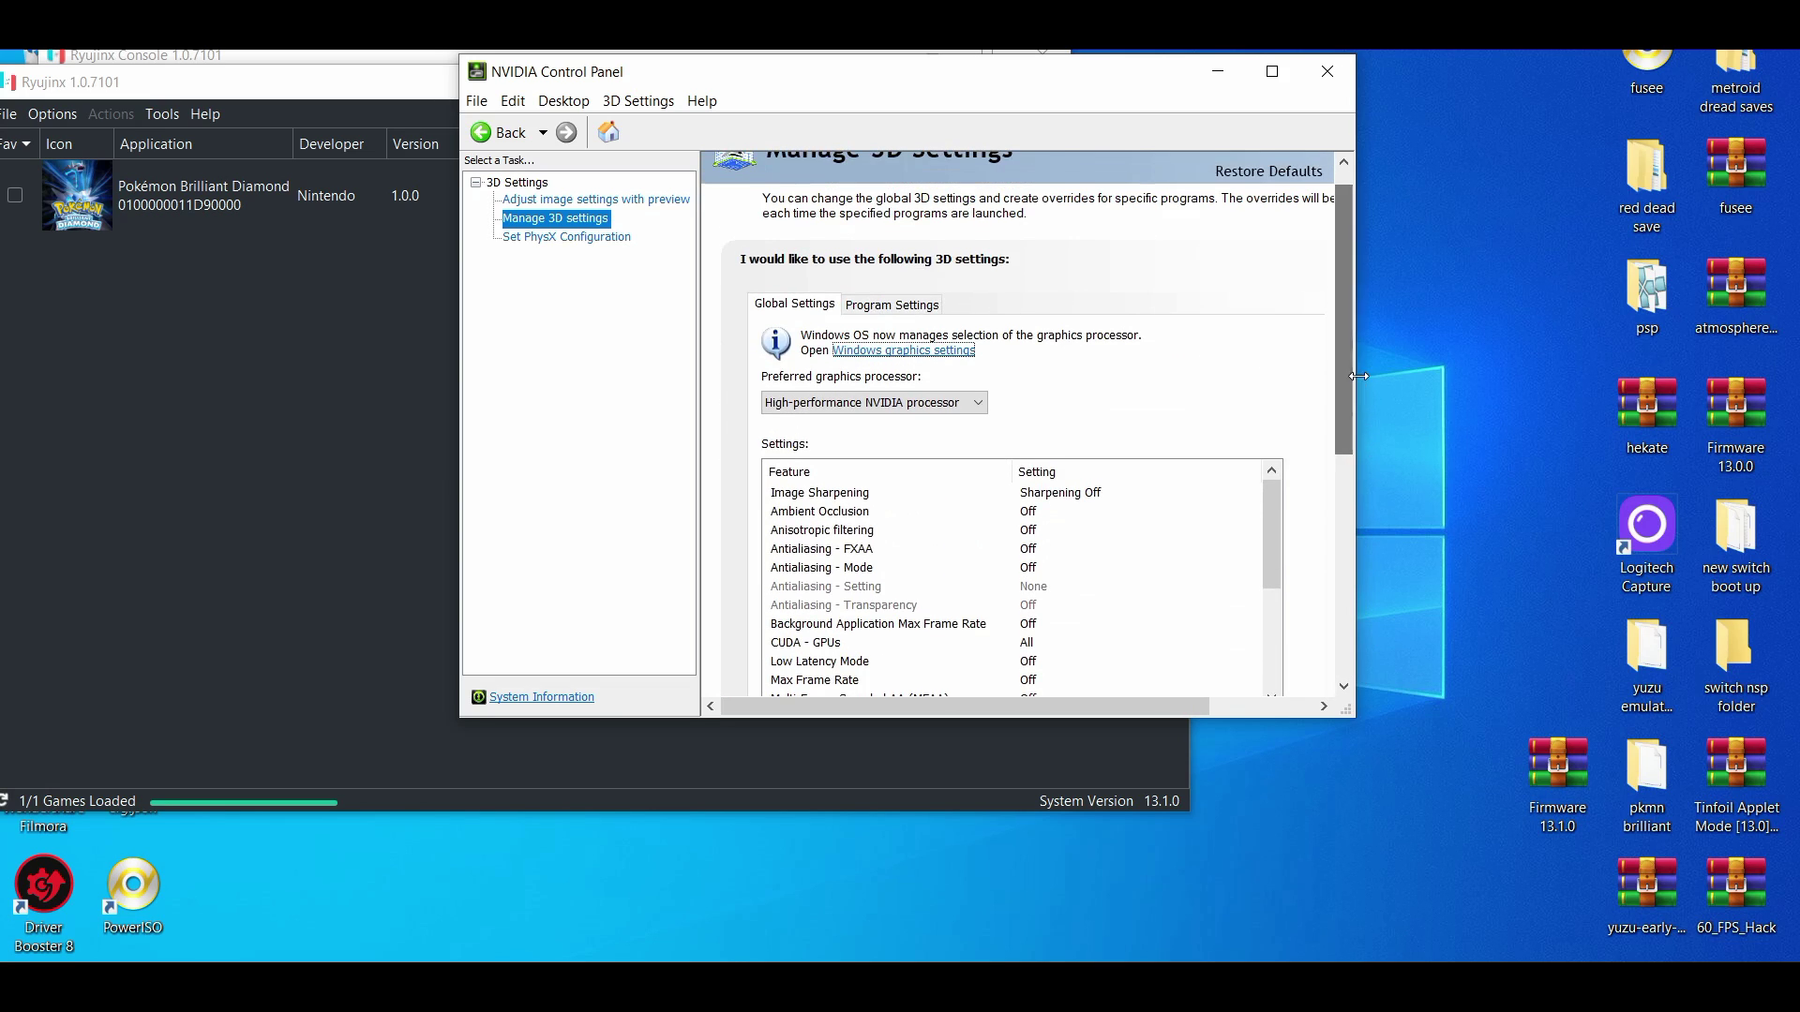
pyautogui.click(915, 306)
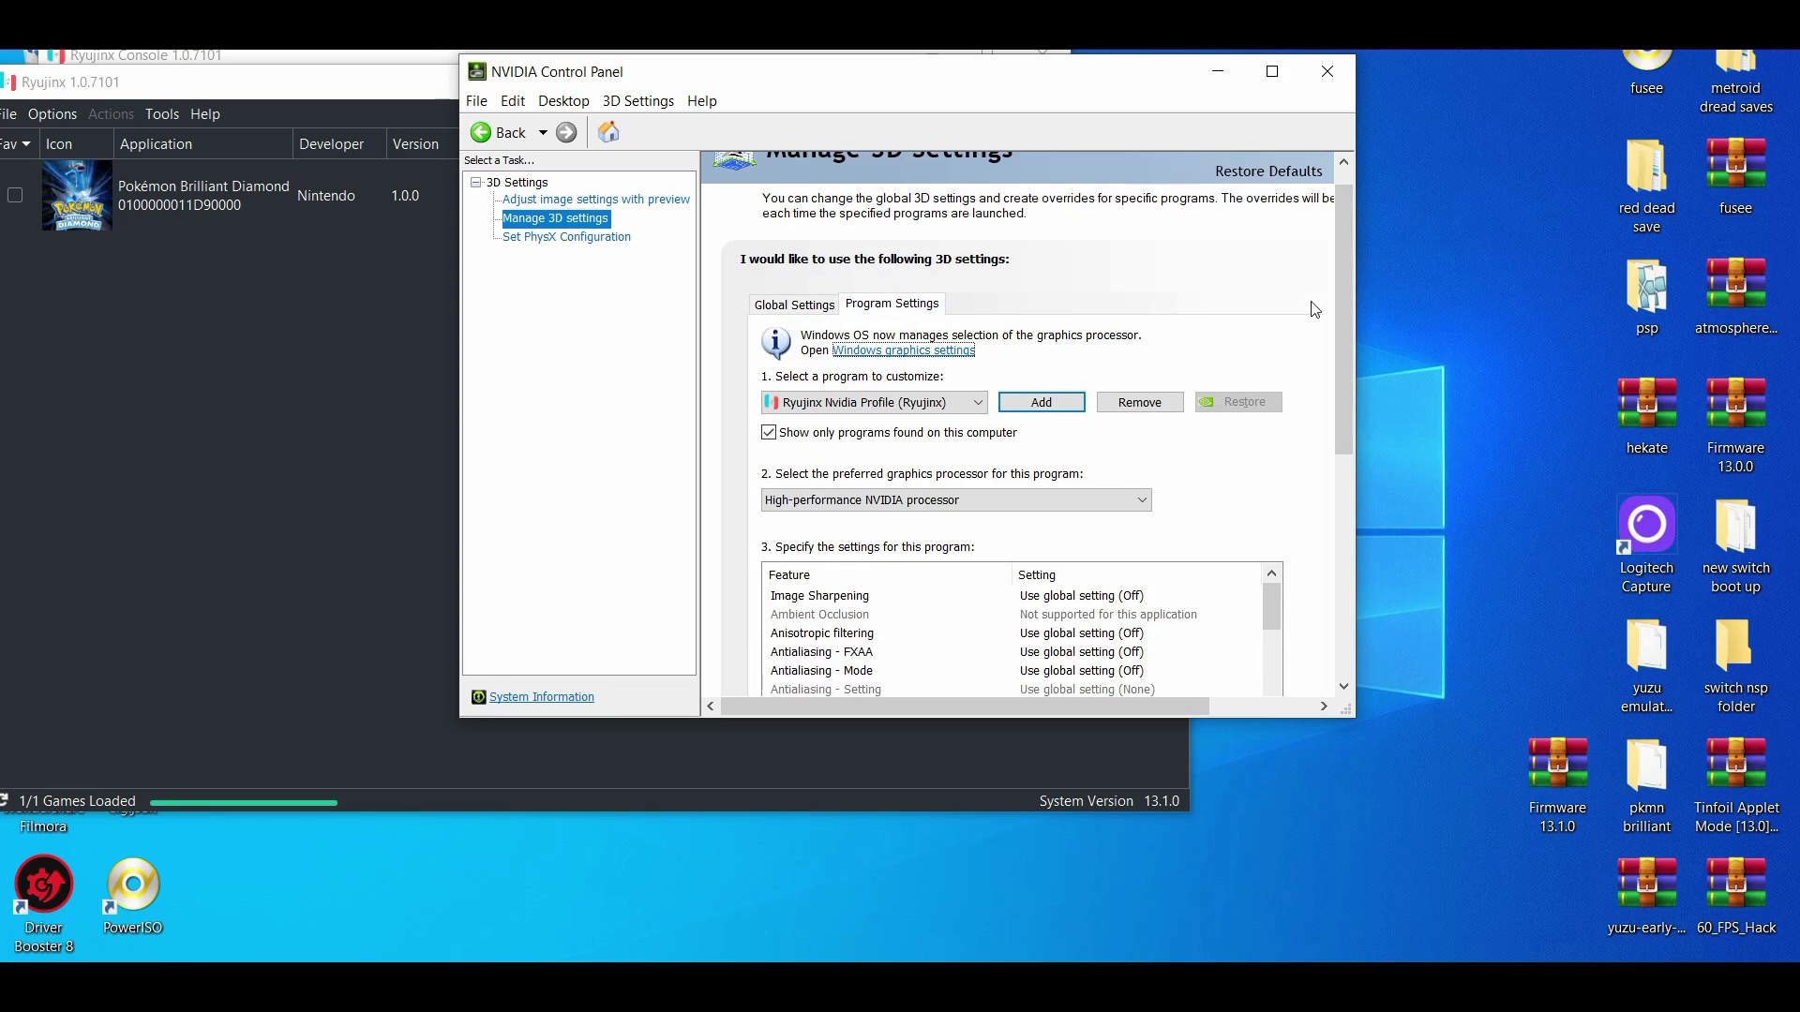
# Step: Set Ryujinx's preferred graphics processor to High-performance NVIDIA processor and apply the change
pyautogui.click(1021, 503)
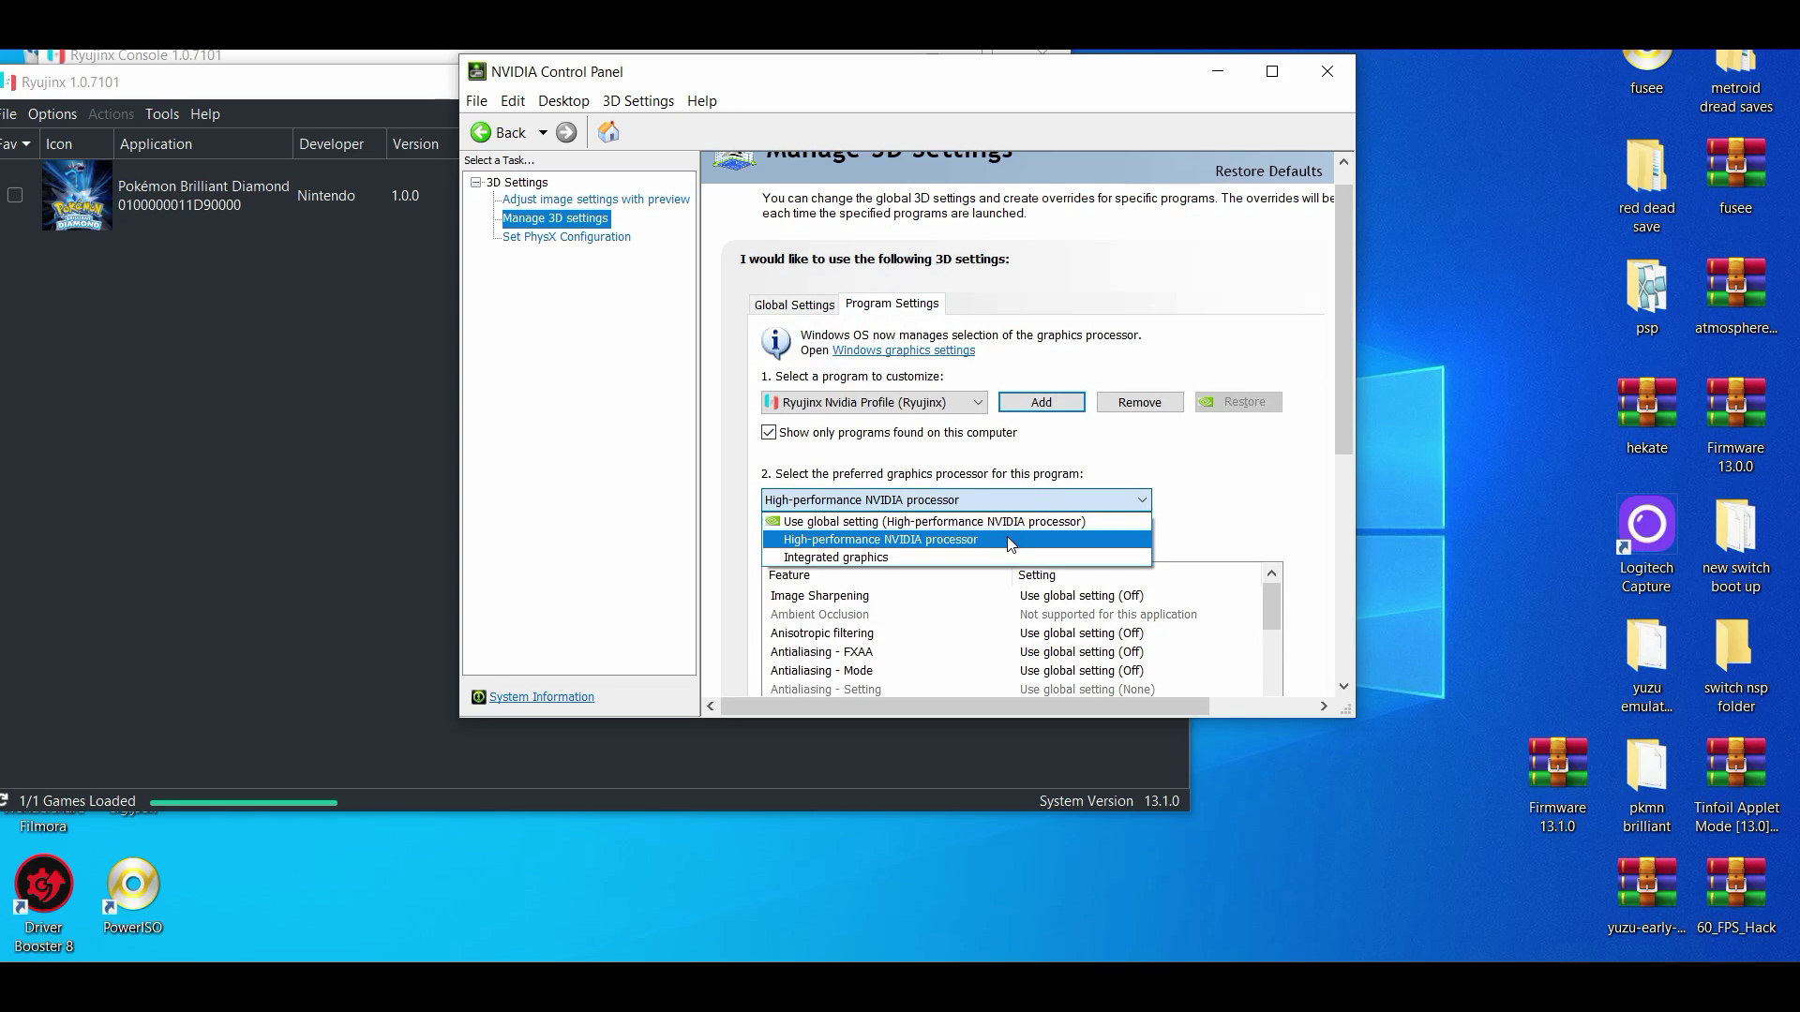
pyautogui.click(1003, 540)
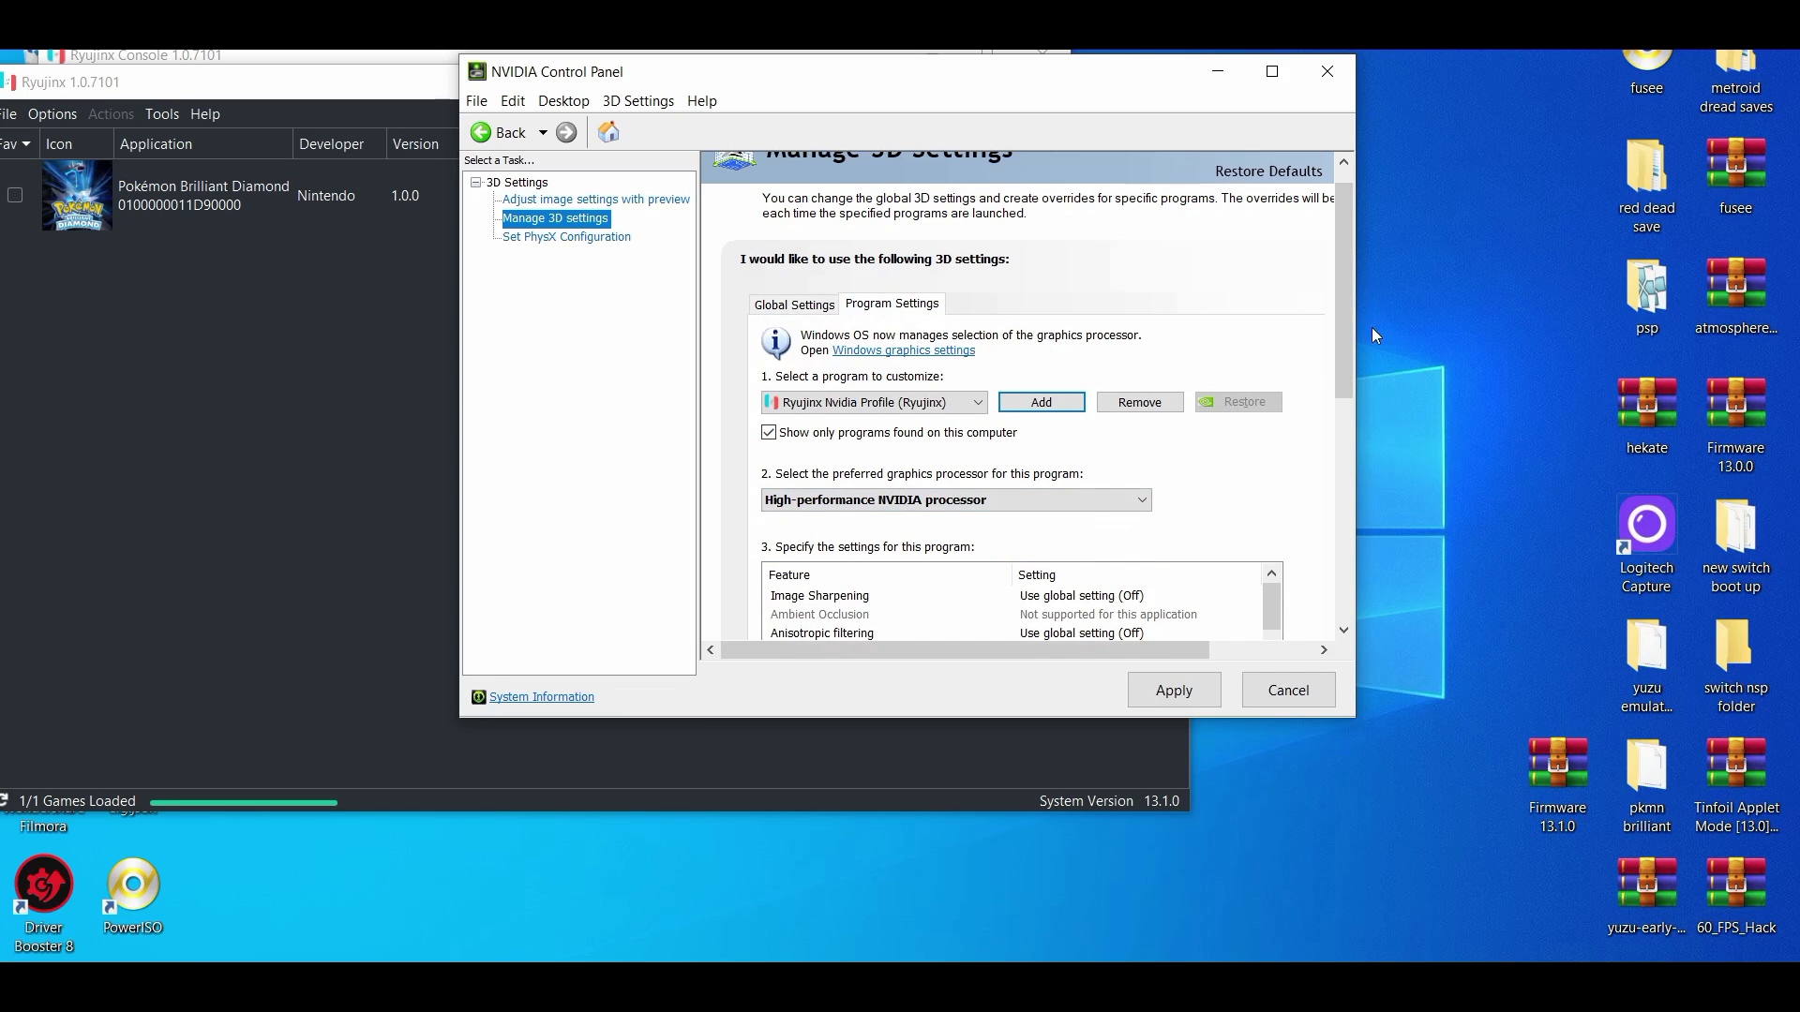
pyautogui.moveTo(1342, 303); pyautogui.dragTo(1265, 520)
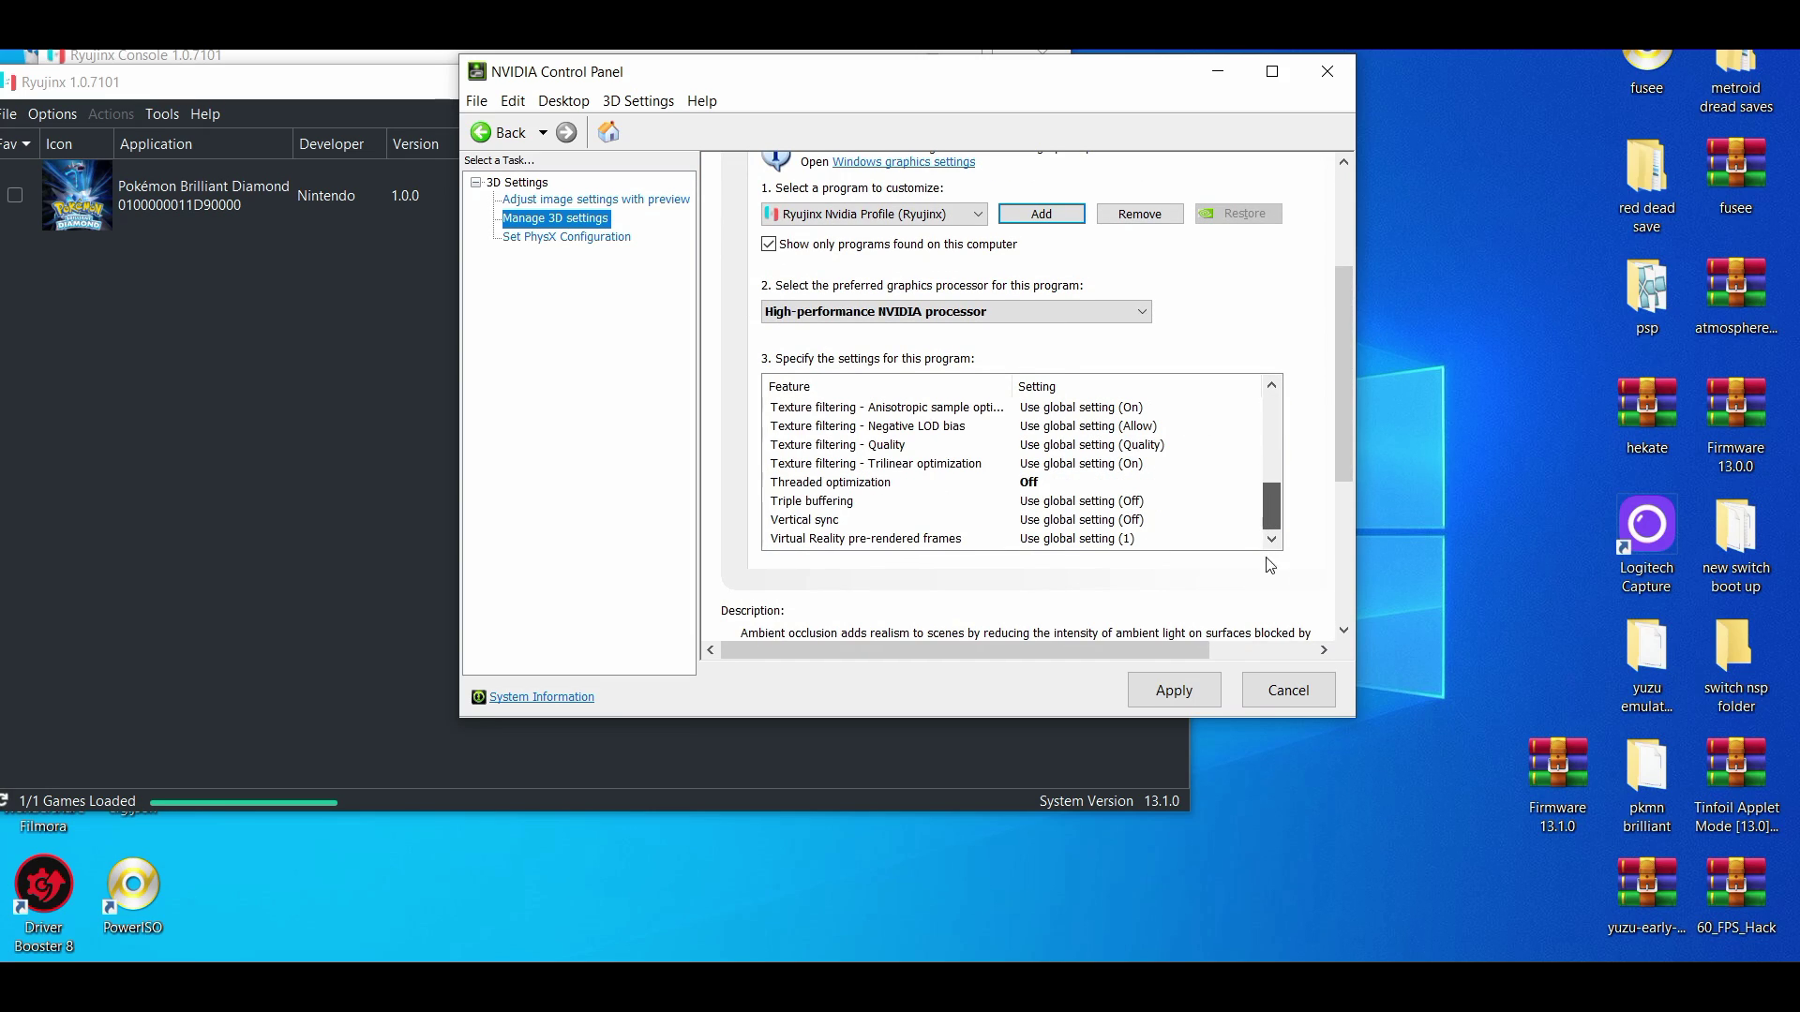
pyautogui.click(1191, 698)
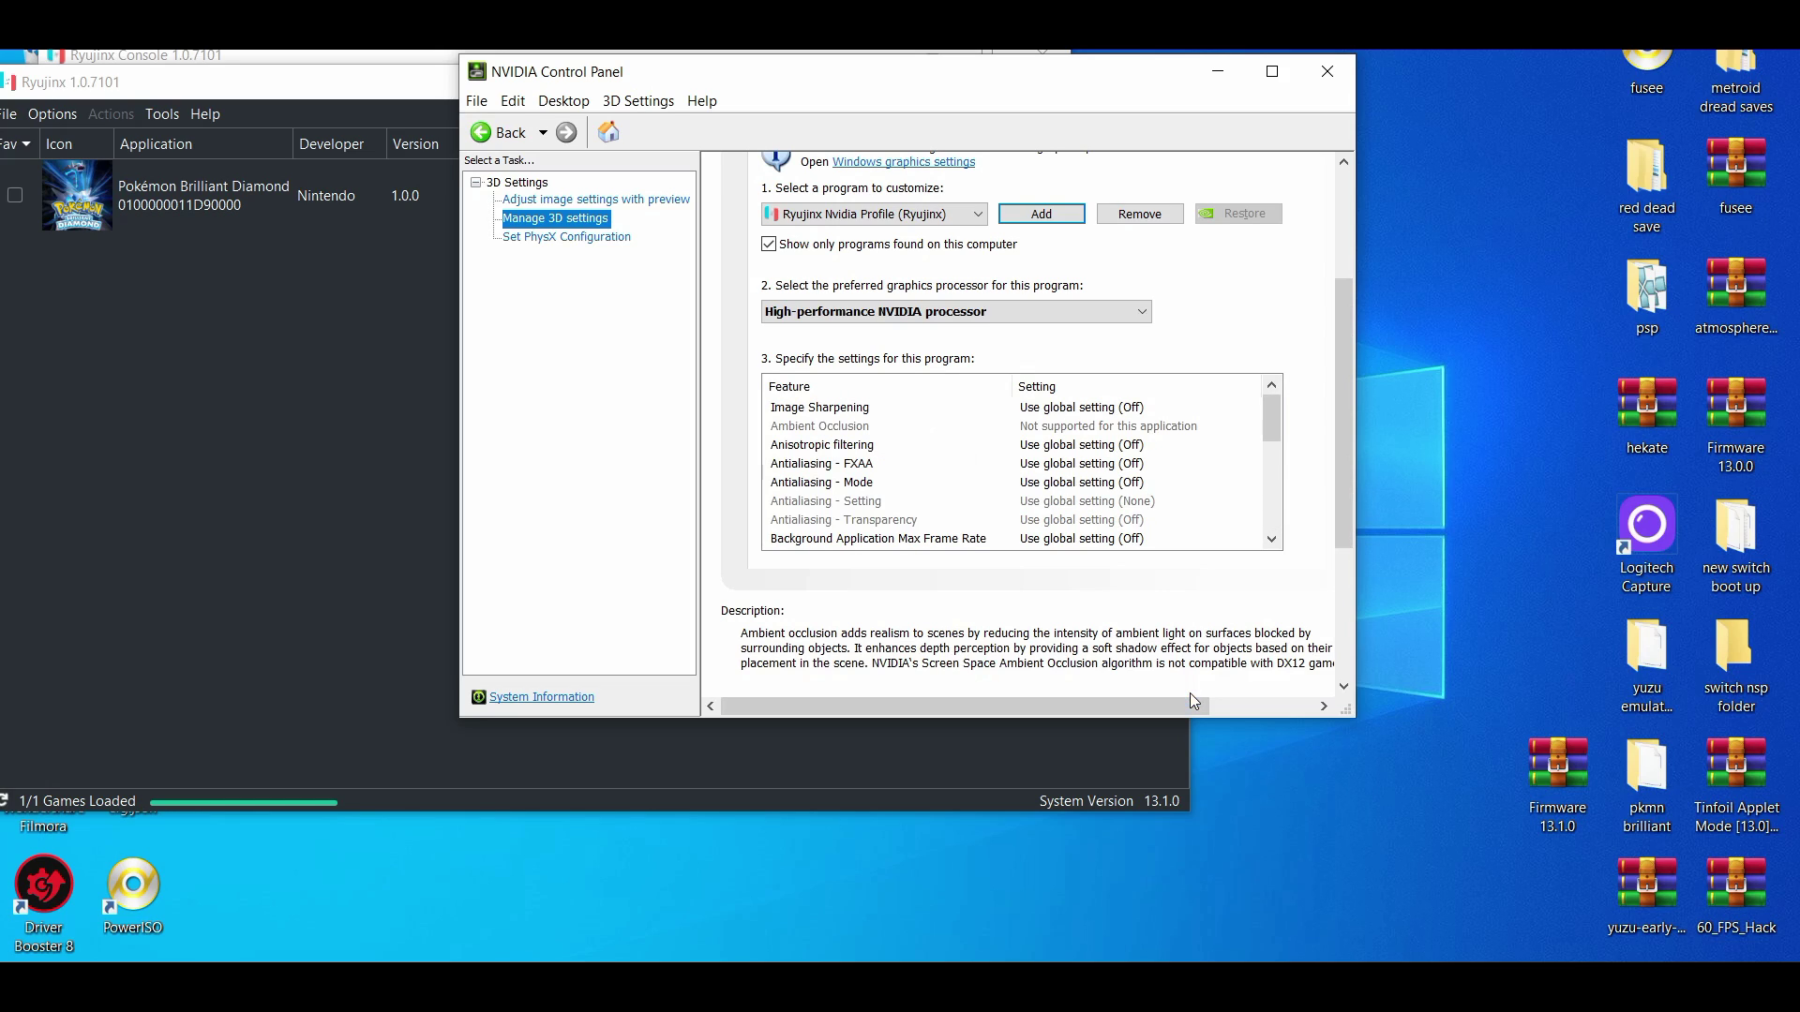
pyautogui.click(1328, 72)
pyautogui.click(502, 216)
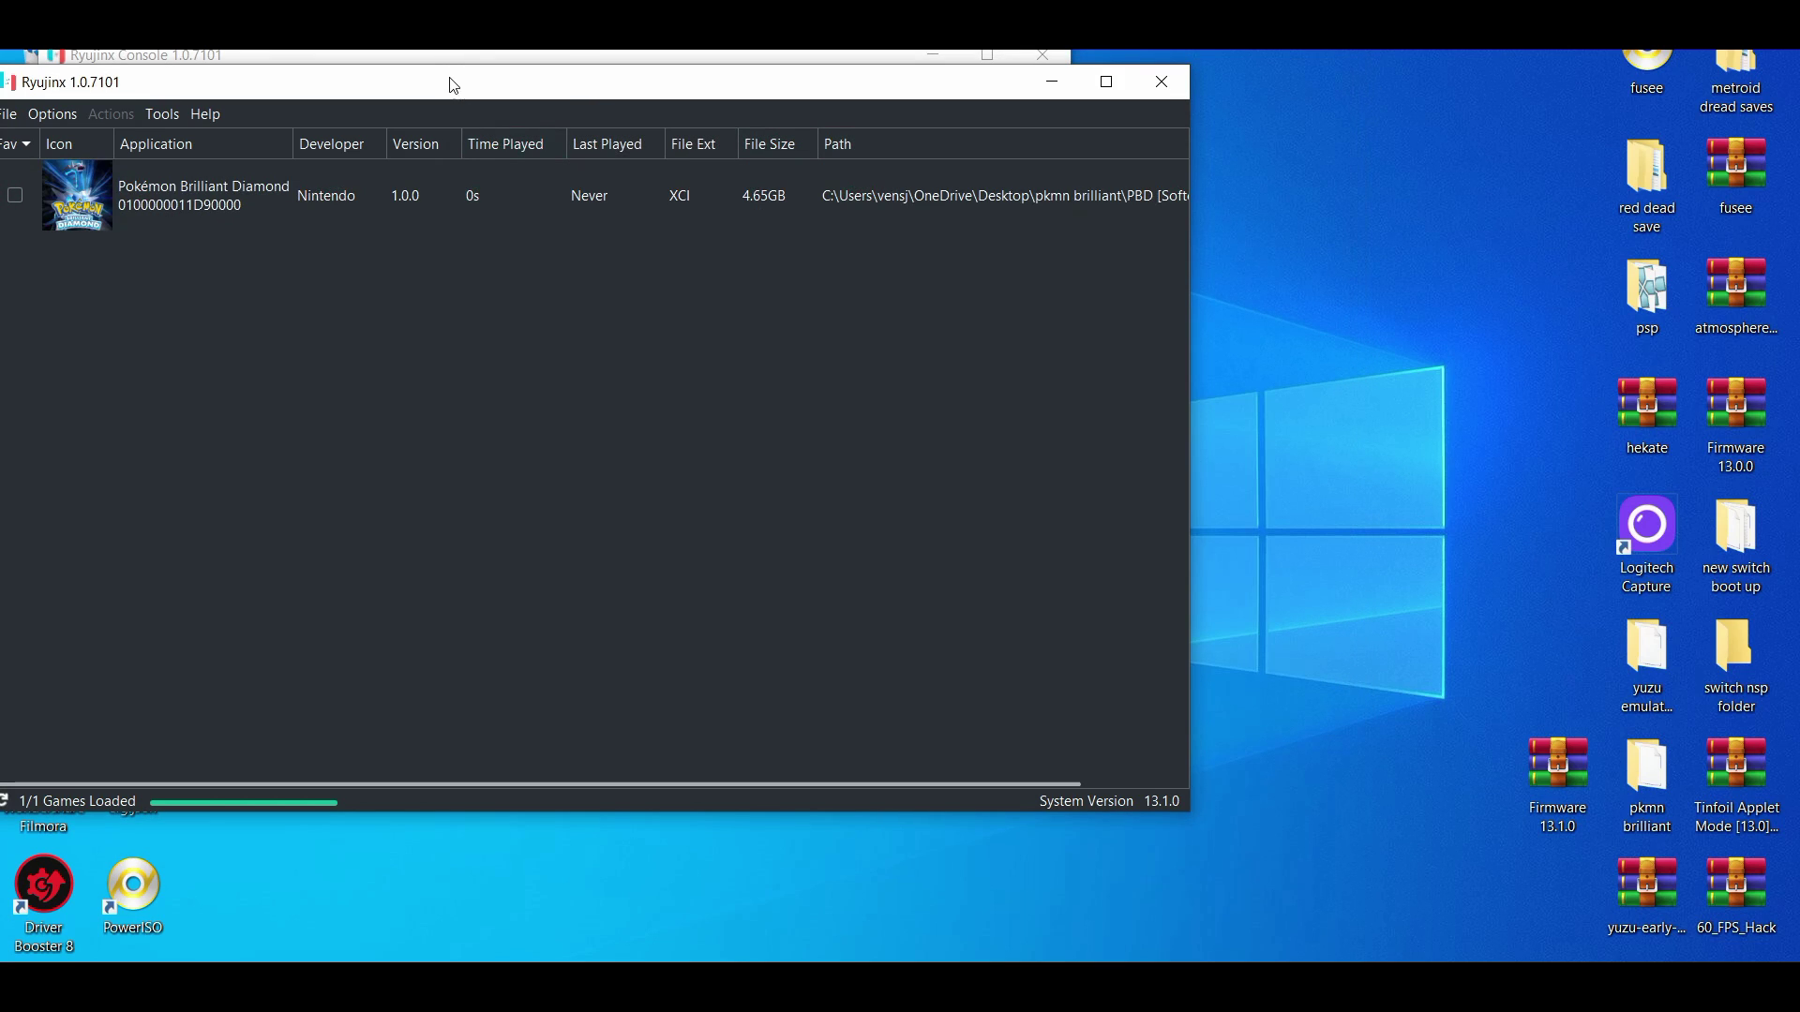
pyautogui.moveTo(450, 82); pyautogui.dragTo(497, 86)
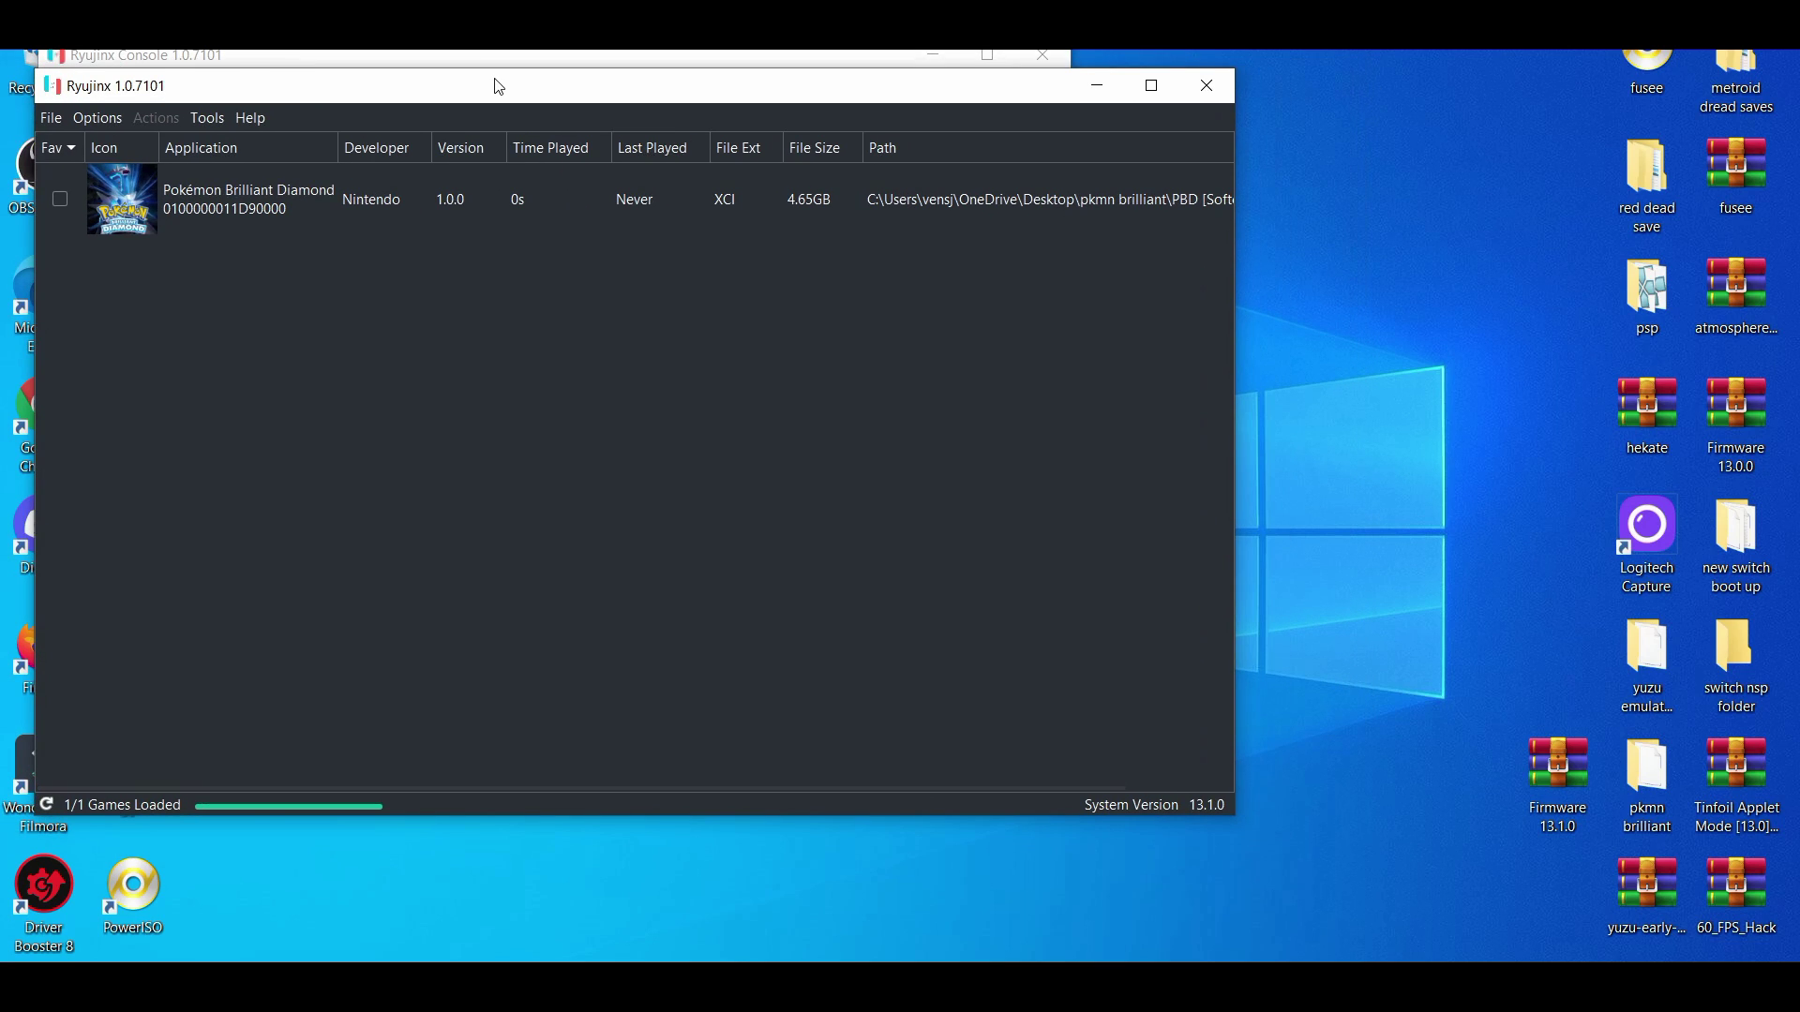